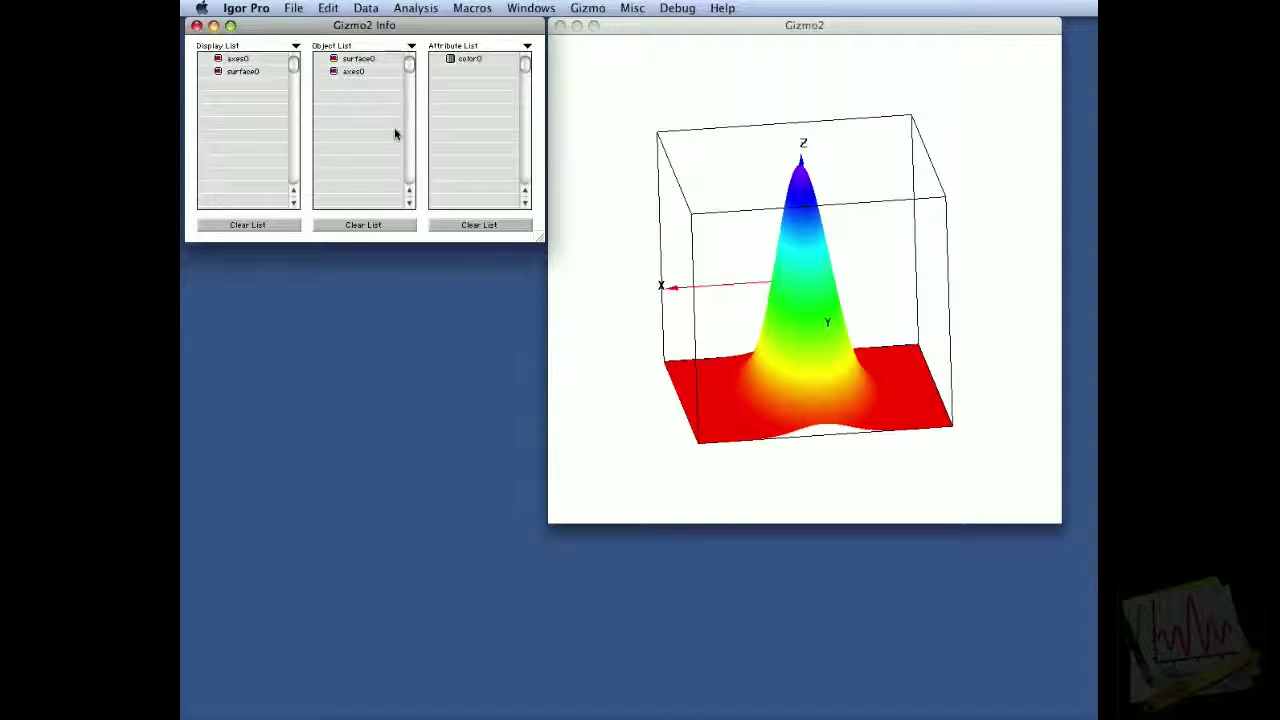
# Step: Rotate the Gaussian surface in the Gizmo2 window to a new viewing angle
pyautogui.moveTo(597, 218); pyautogui.dragTo(622, 229)
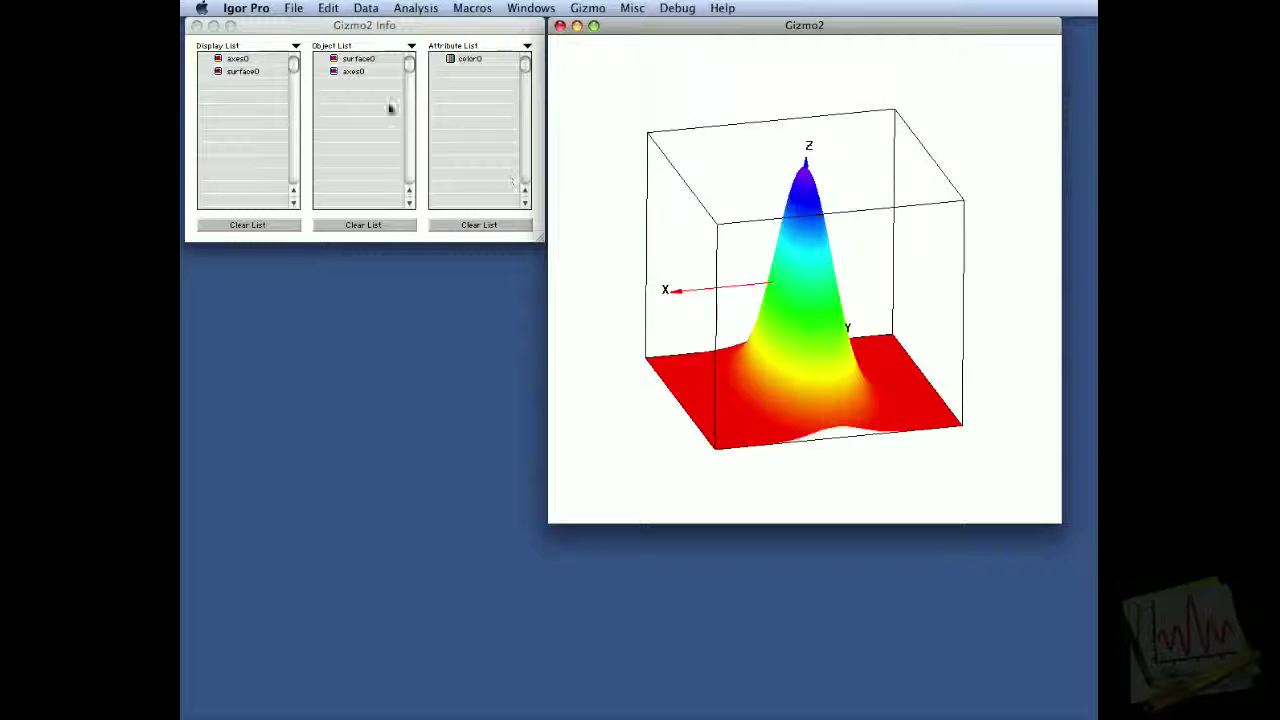
# Step: Append an enable0 operation with capability GL_CLIP_PLANE0 to the display list
pyautogui.click(296, 47)
pyautogui.click(296, 47)
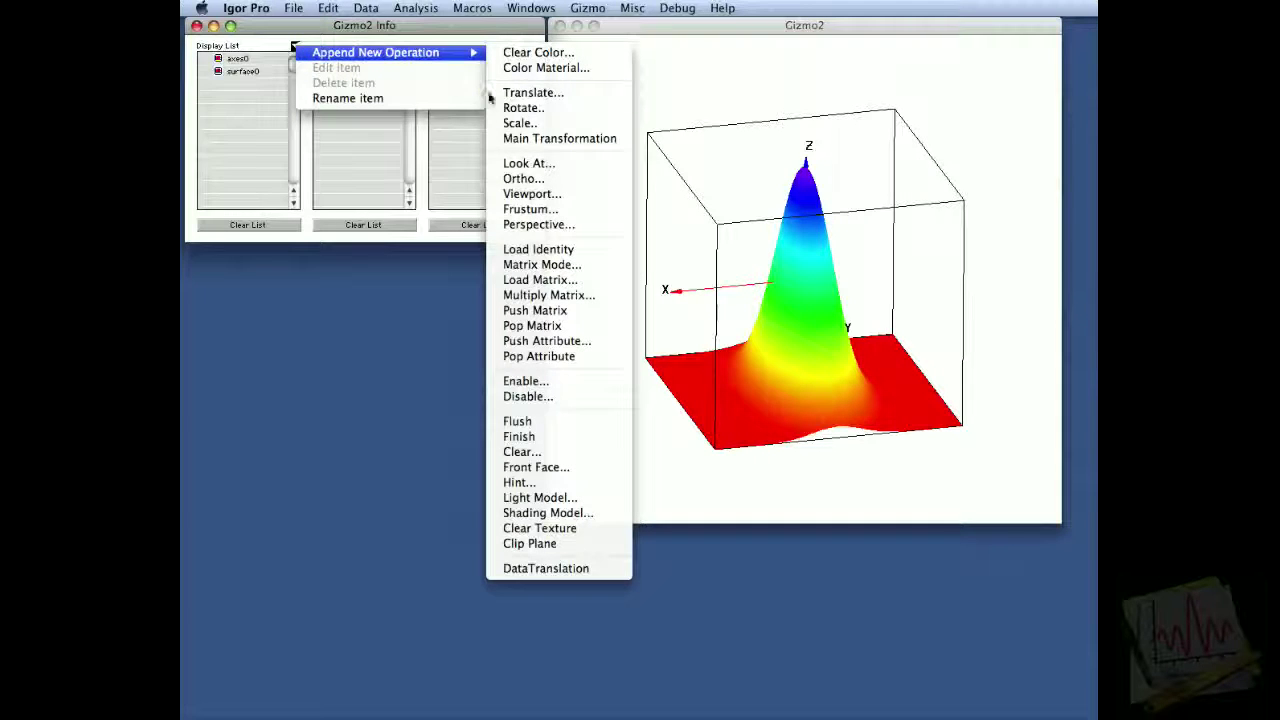
pyautogui.click(555, 383)
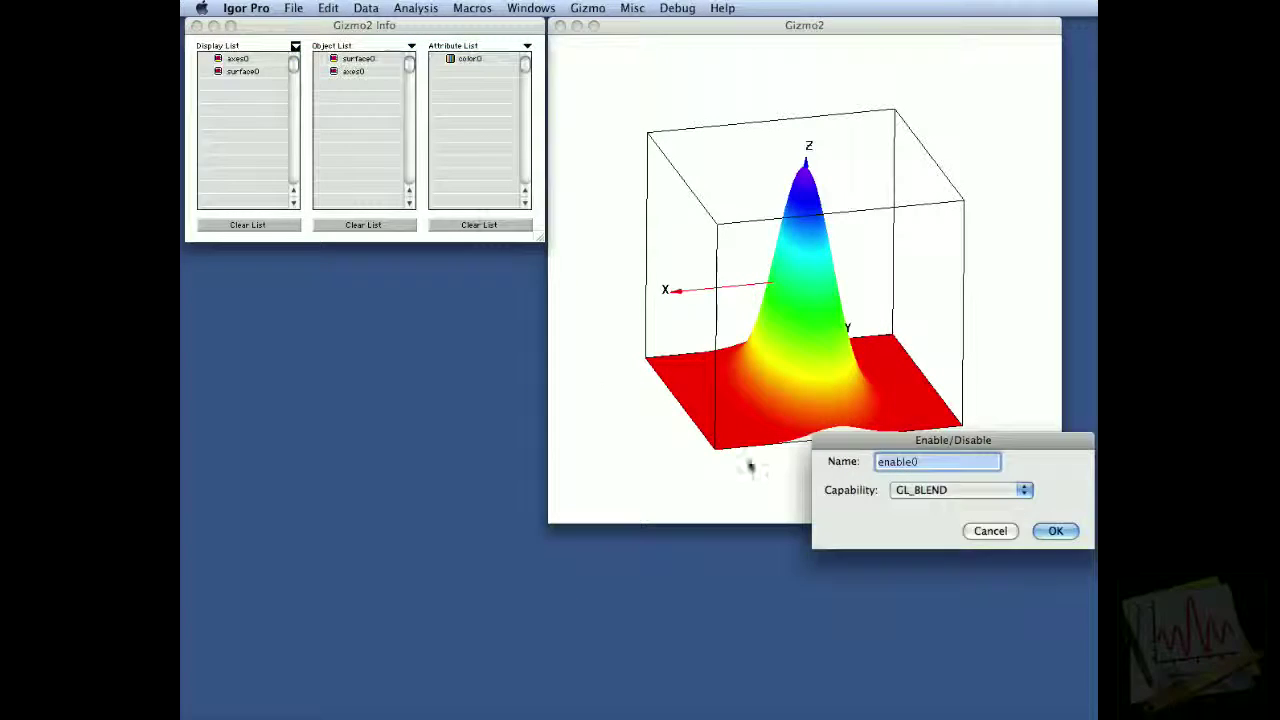
pyautogui.click(903, 490)
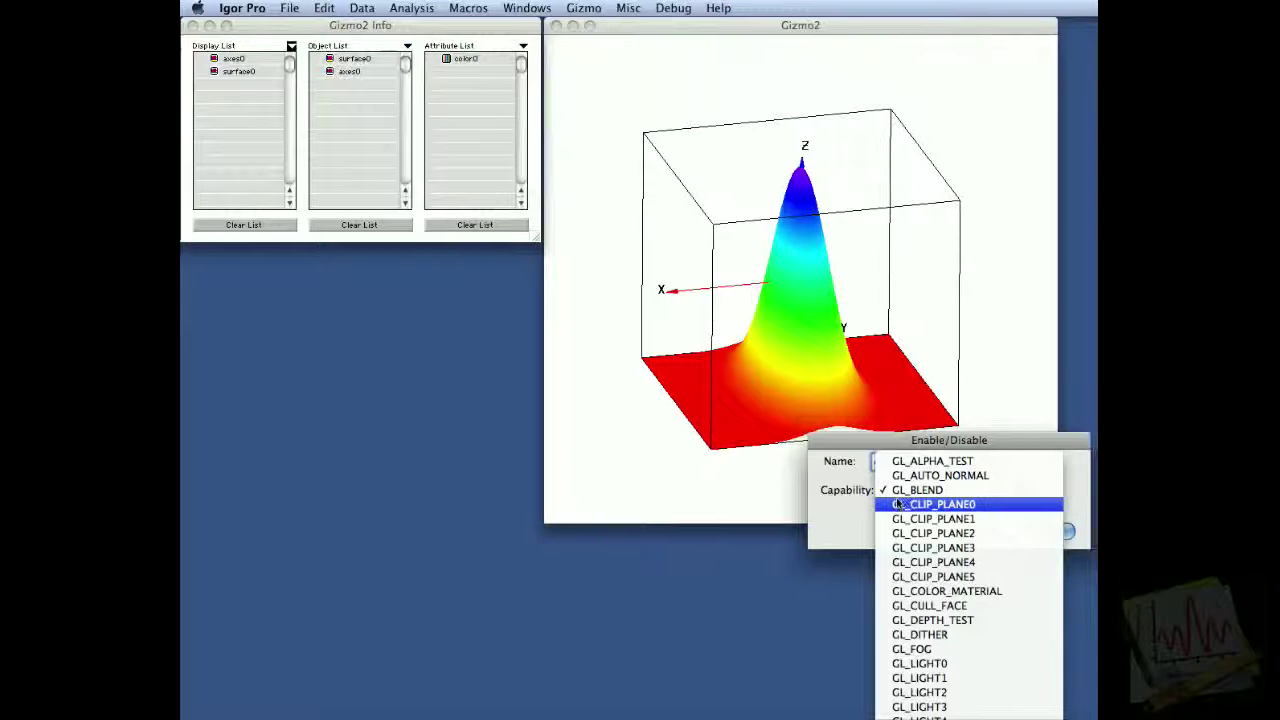
pyautogui.click(940, 503)
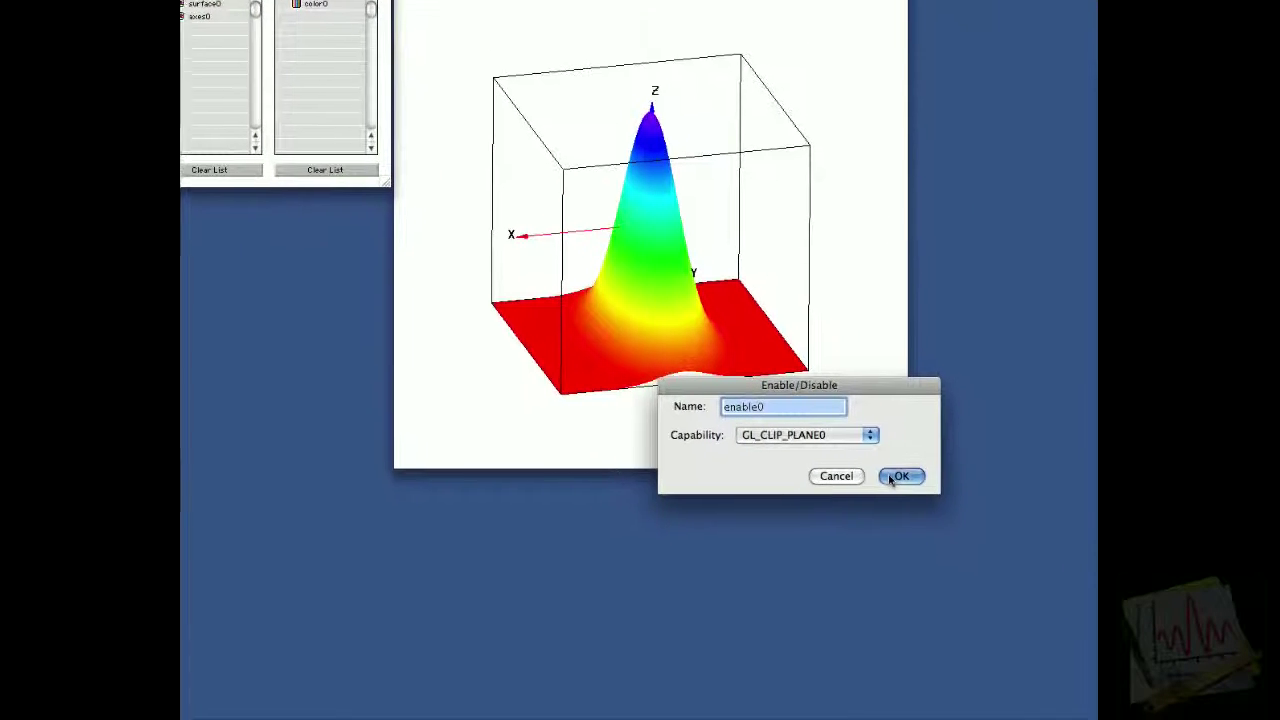
pyautogui.click(984, 518)
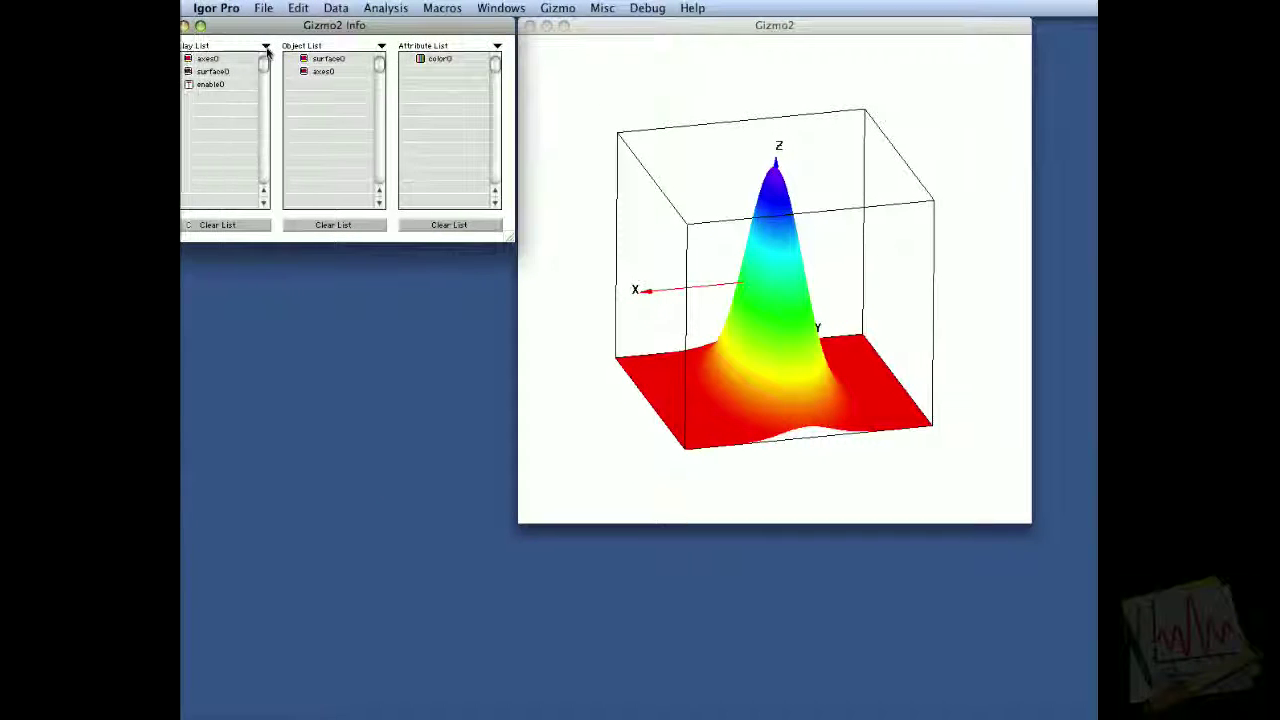
# Step: Append ClipPlane0 with coefficients A=1, B=0, C=0, D=0 to the display list
pyautogui.click(267, 48)
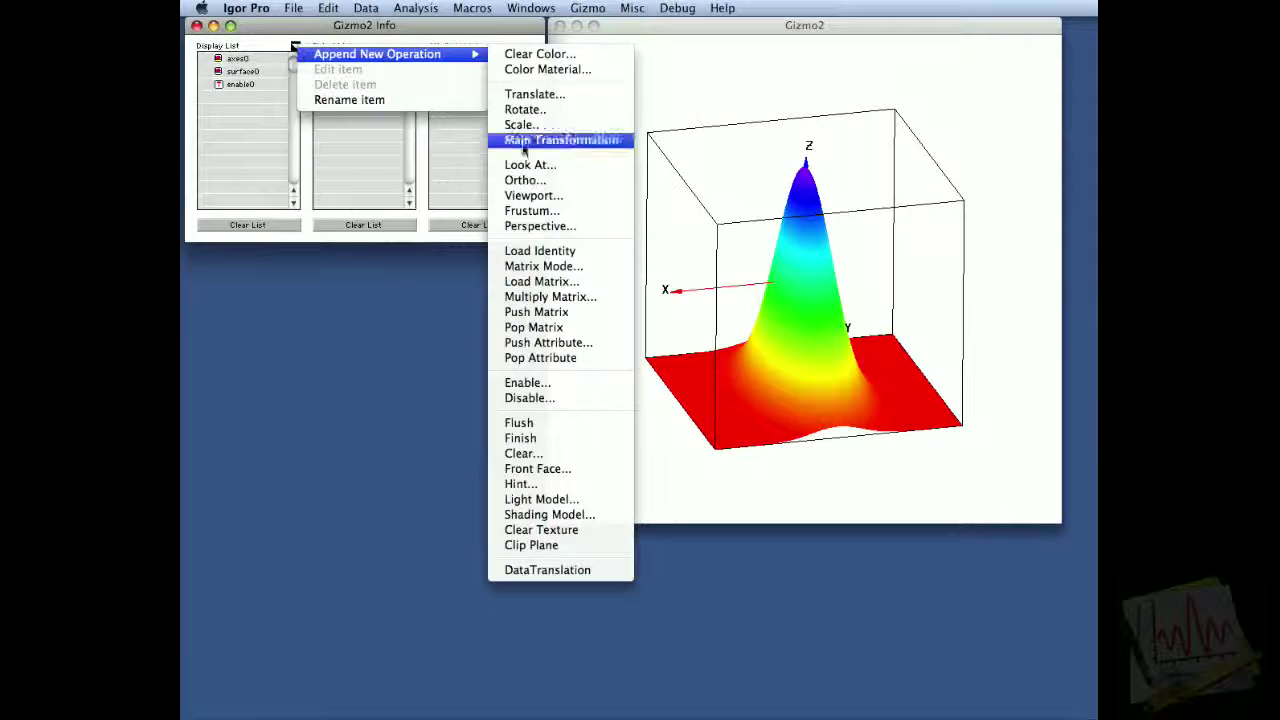
pyautogui.click(557, 545)
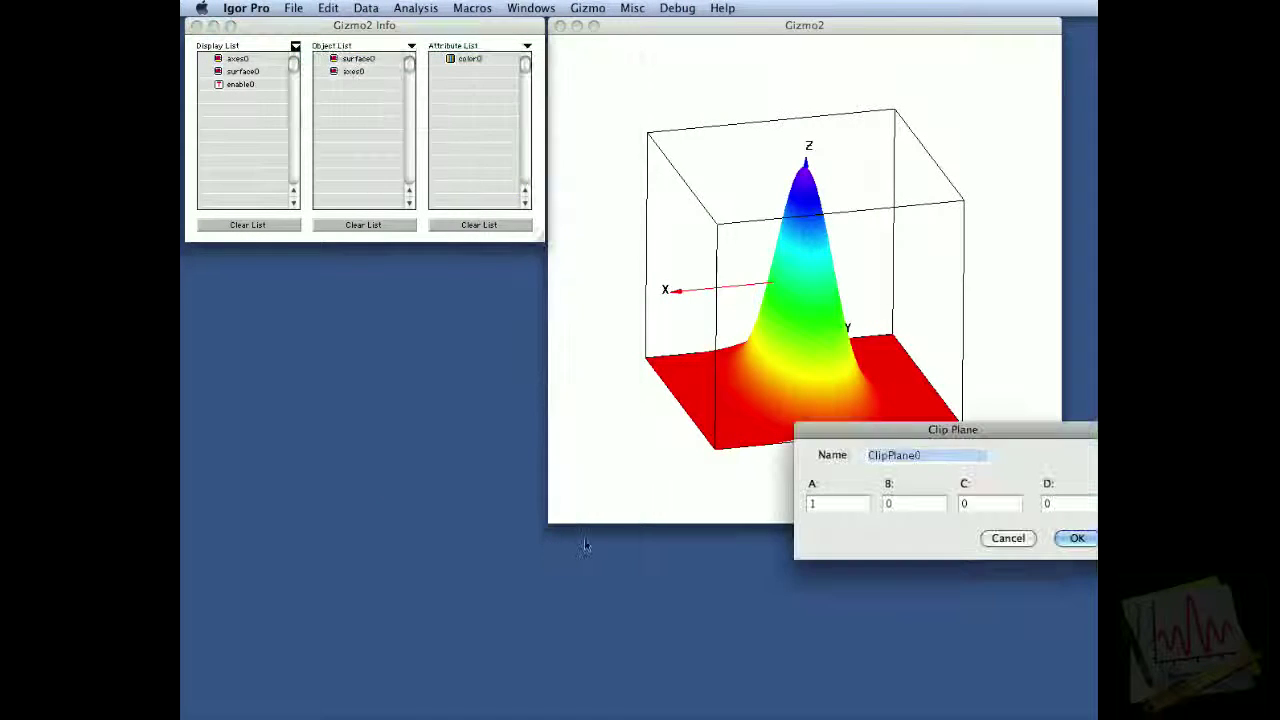
pyautogui.moveTo(864, 447); pyautogui.dragTo(762, 483)
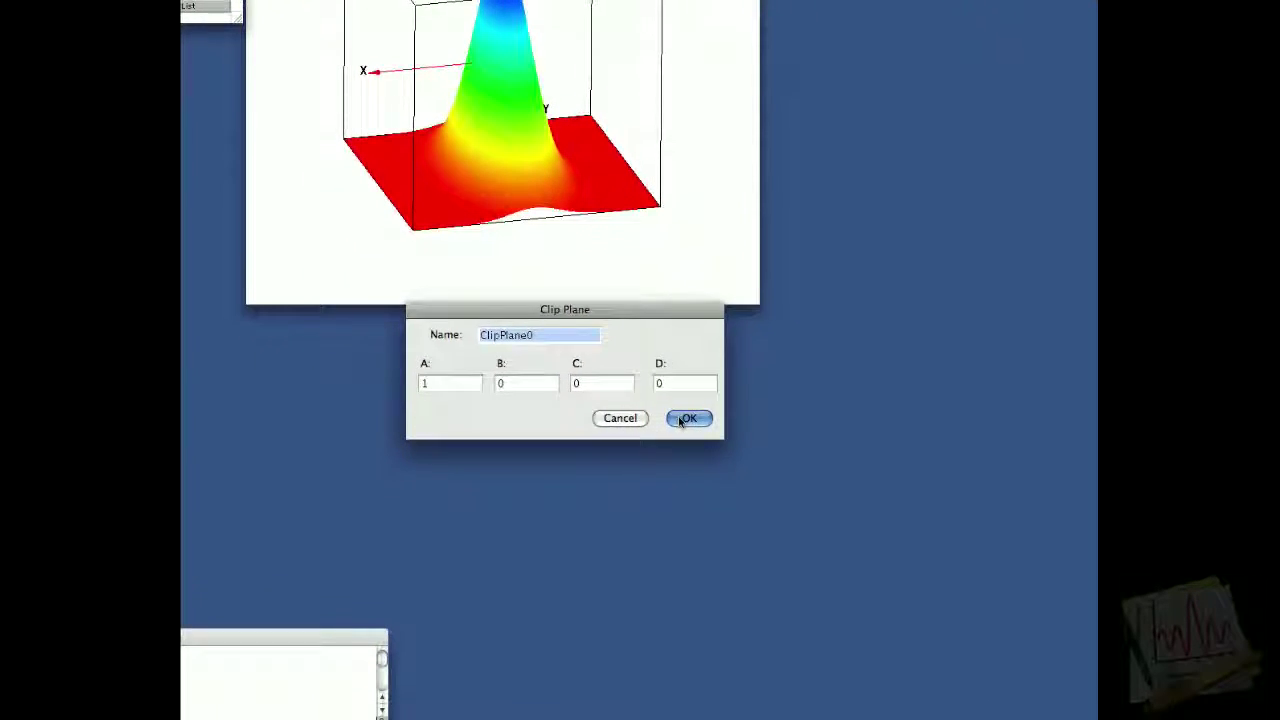
pyautogui.click(688, 418)
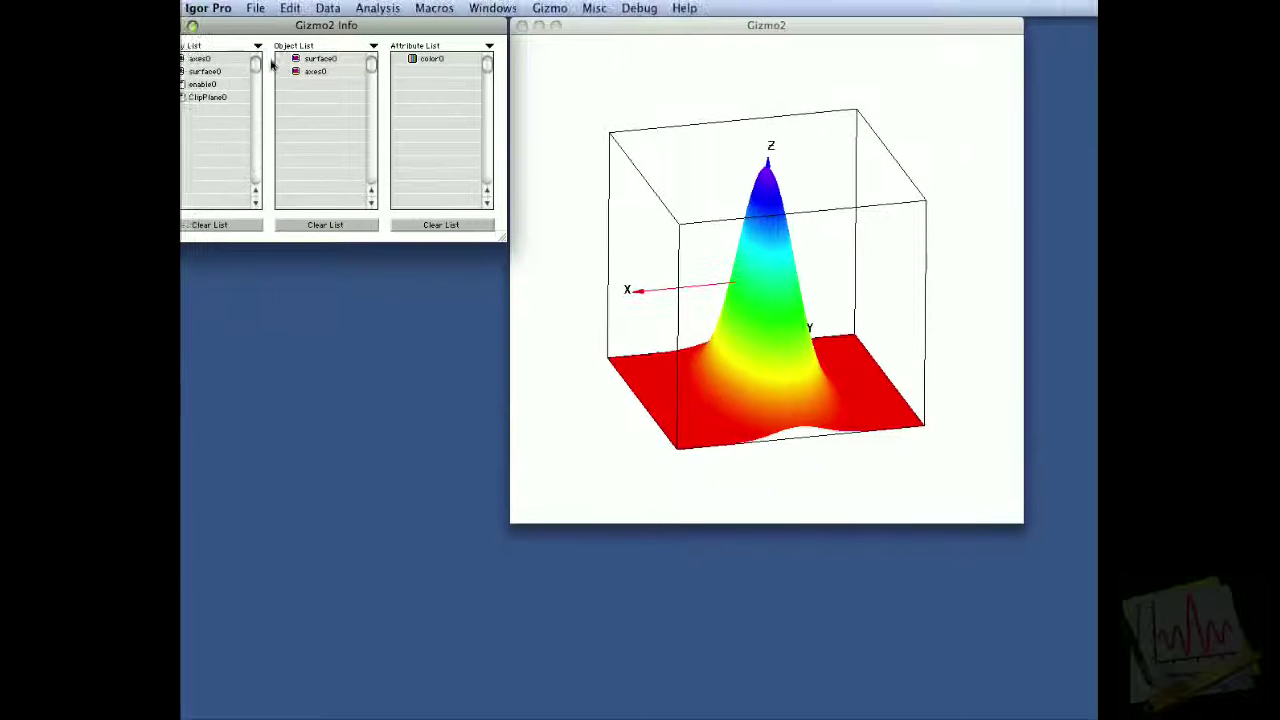
# Step: Append a disable0 operation for GL_CLIP_PLANE0 at the end of the display list
pyautogui.click(296, 48)
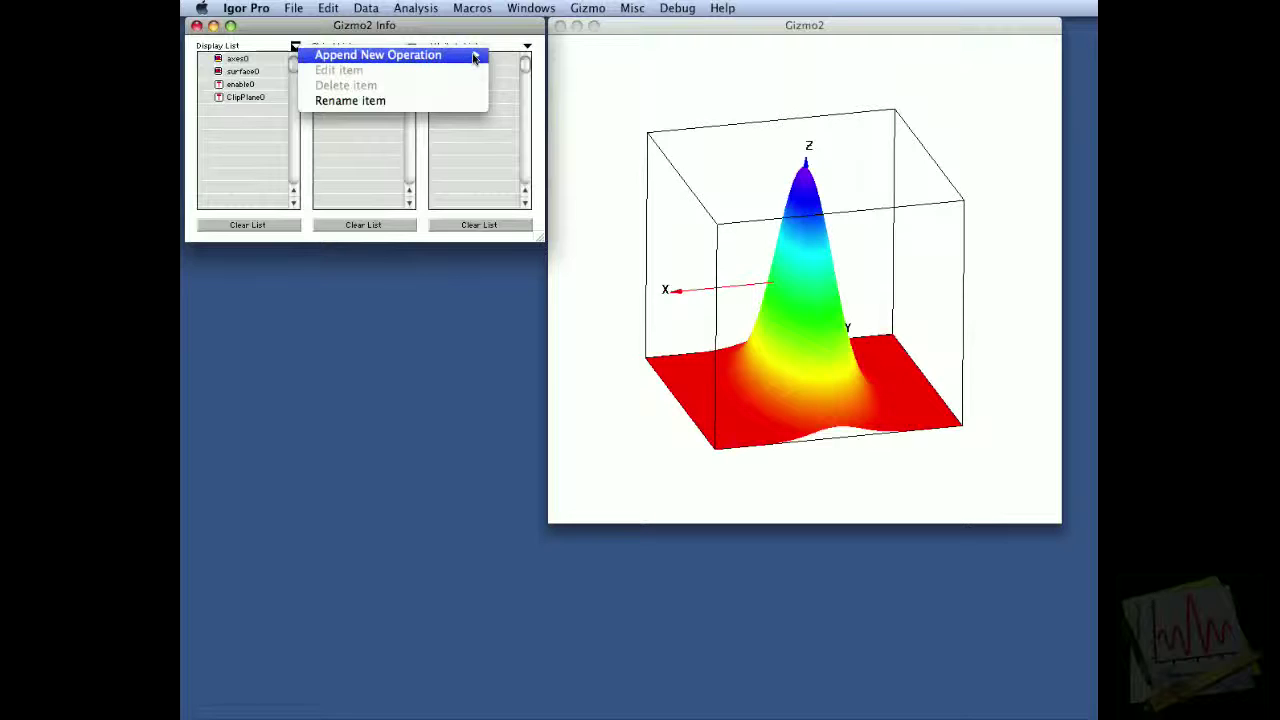
pyautogui.moveTo(475, 57)
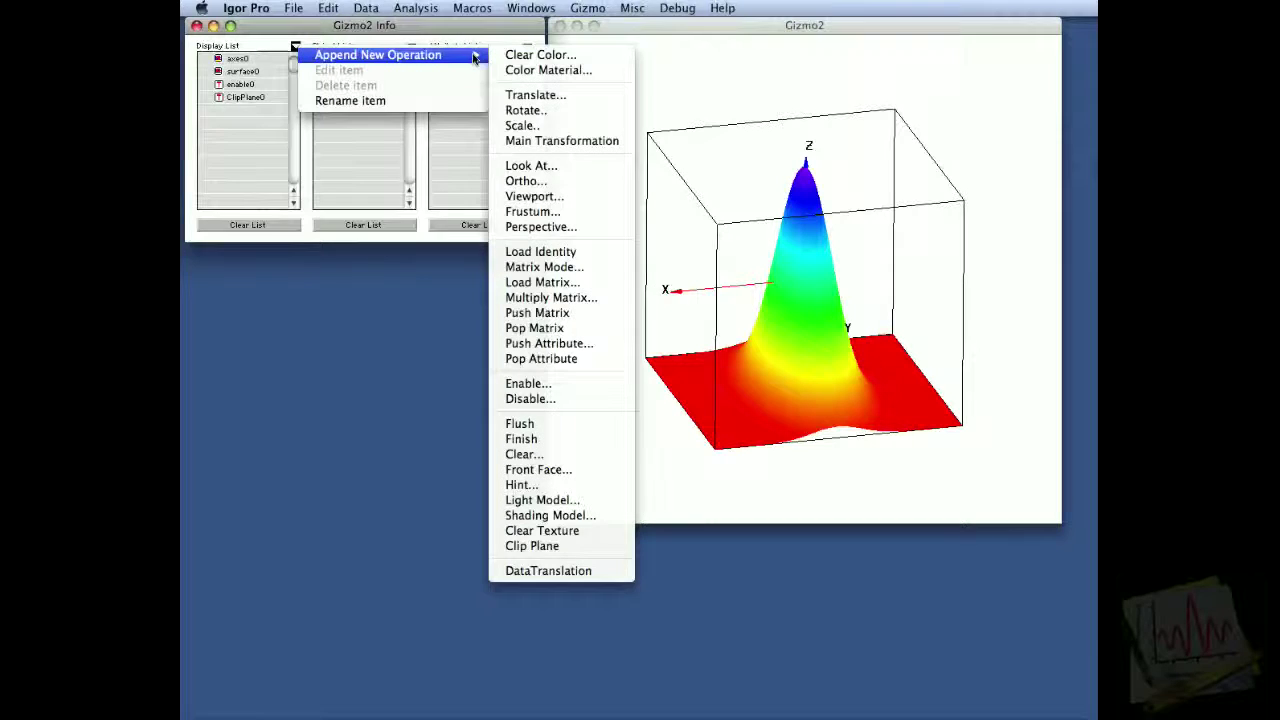
pyautogui.click(557, 400)
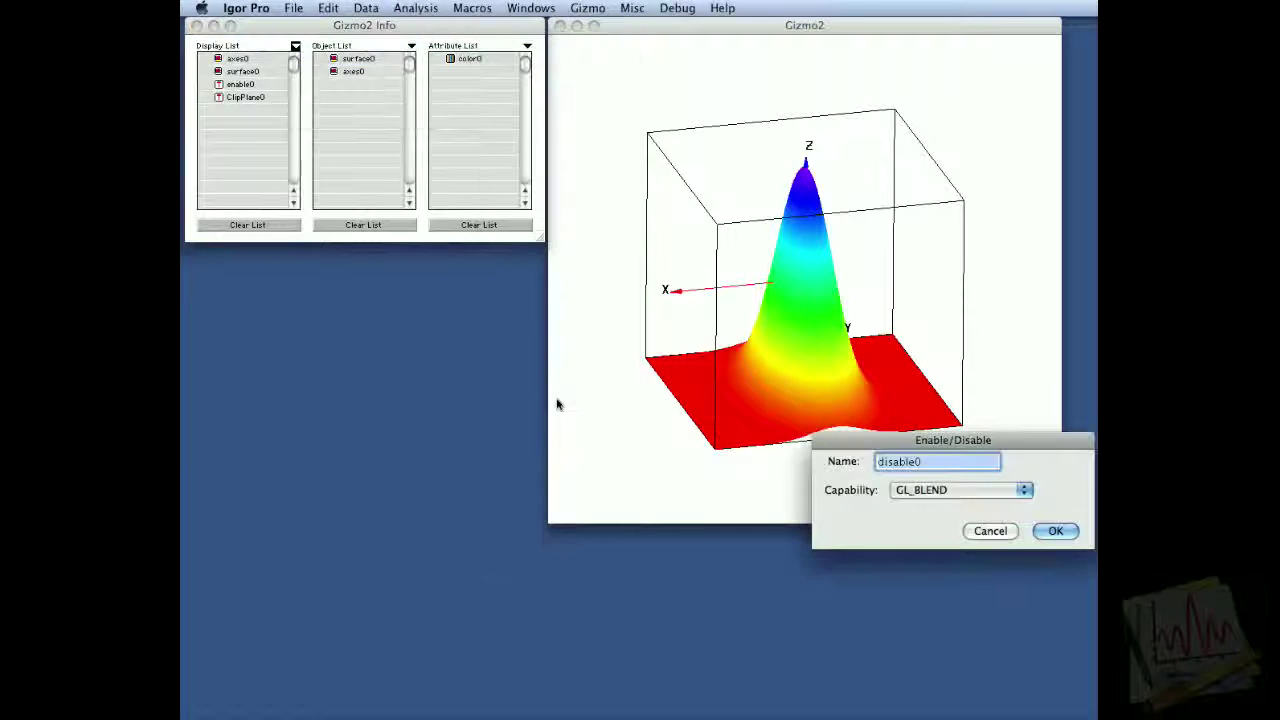
pyautogui.click(911, 490)
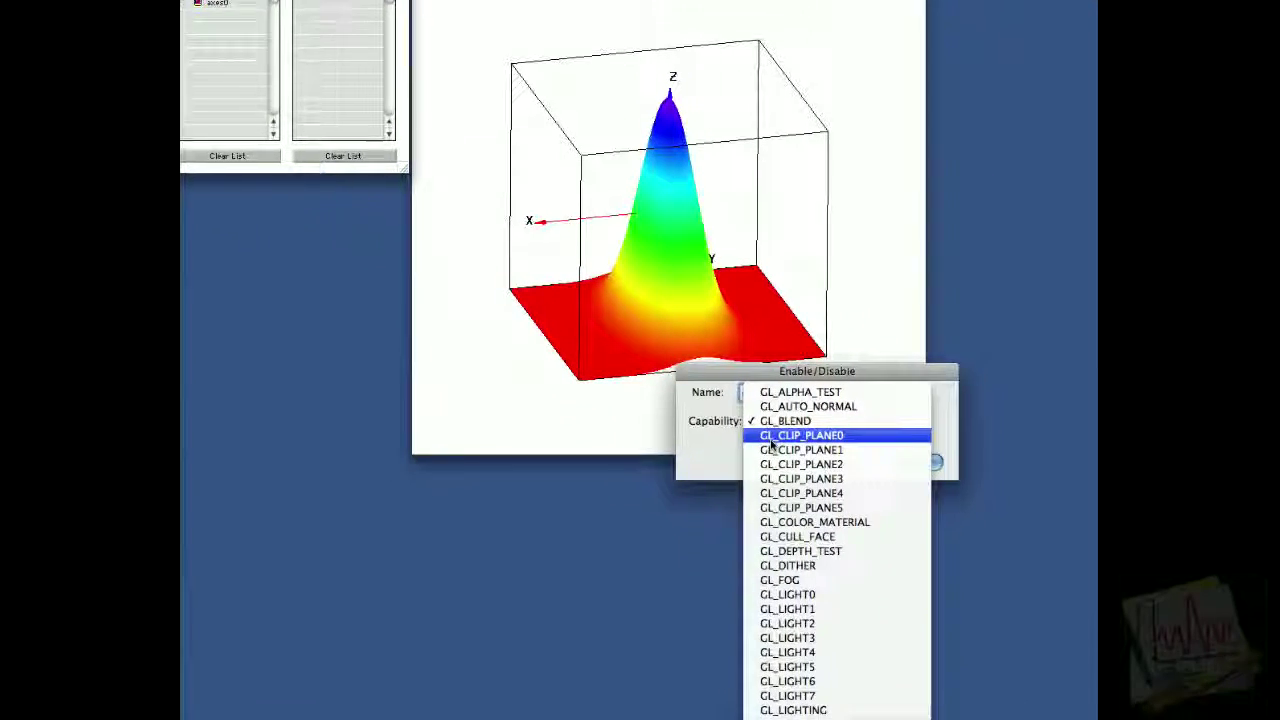
pyautogui.click(795, 451)
pyautogui.click(948, 478)
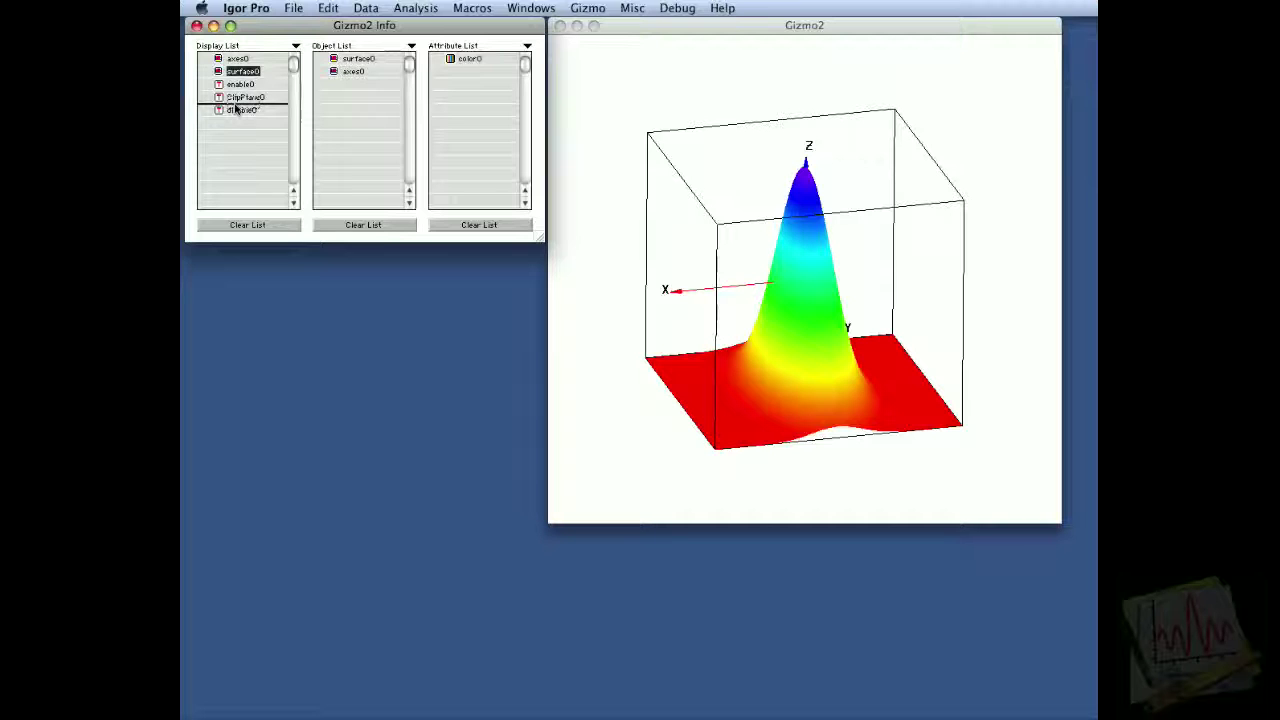
# Step: Move surface0 below ClipPlane0 and rotate the plot to inspect the half-clipped surface
pyautogui.moveTo(237, 110); pyautogui.dragTo(237, 110)
pyautogui.click(746, 266)
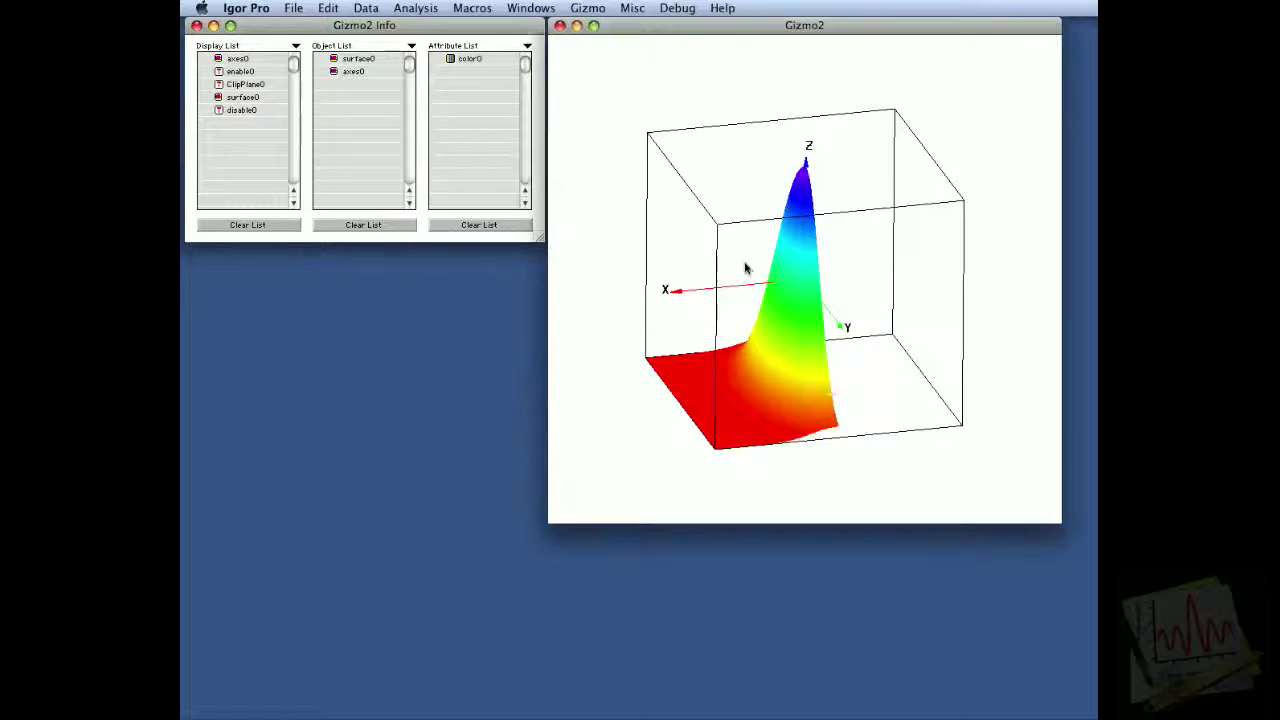
pyautogui.moveTo(823, 323); pyautogui.dragTo(781, 322)
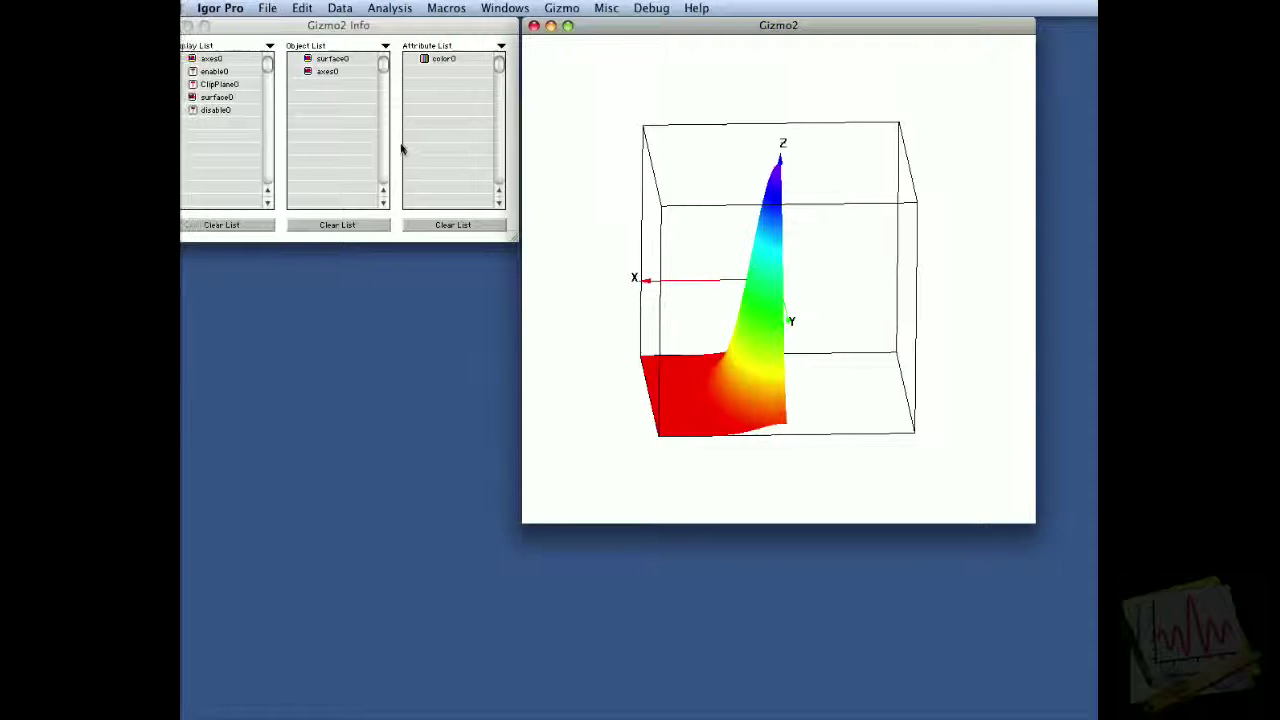
# Step: Change ClipPlane0's D offset to 0.5 and rotate the plot to inspect the new cut
pyautogui.click(254, 86)
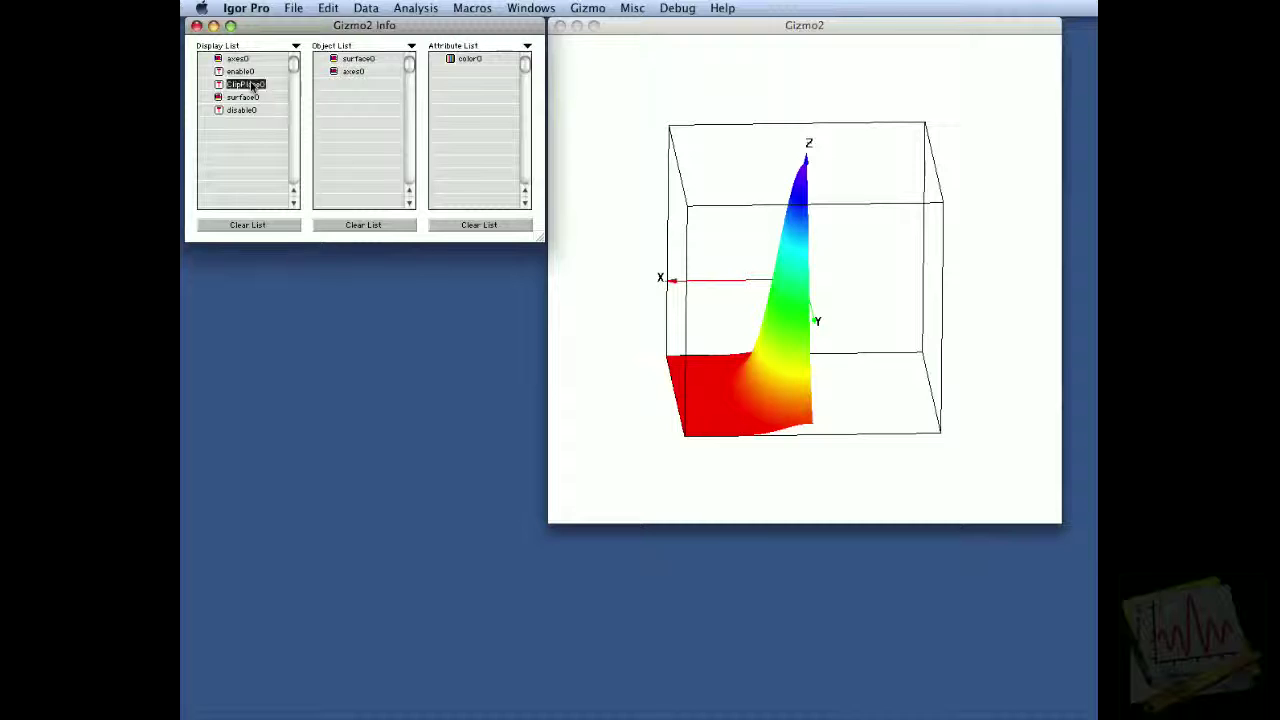
pyautogui.doubleClick(254, 86)
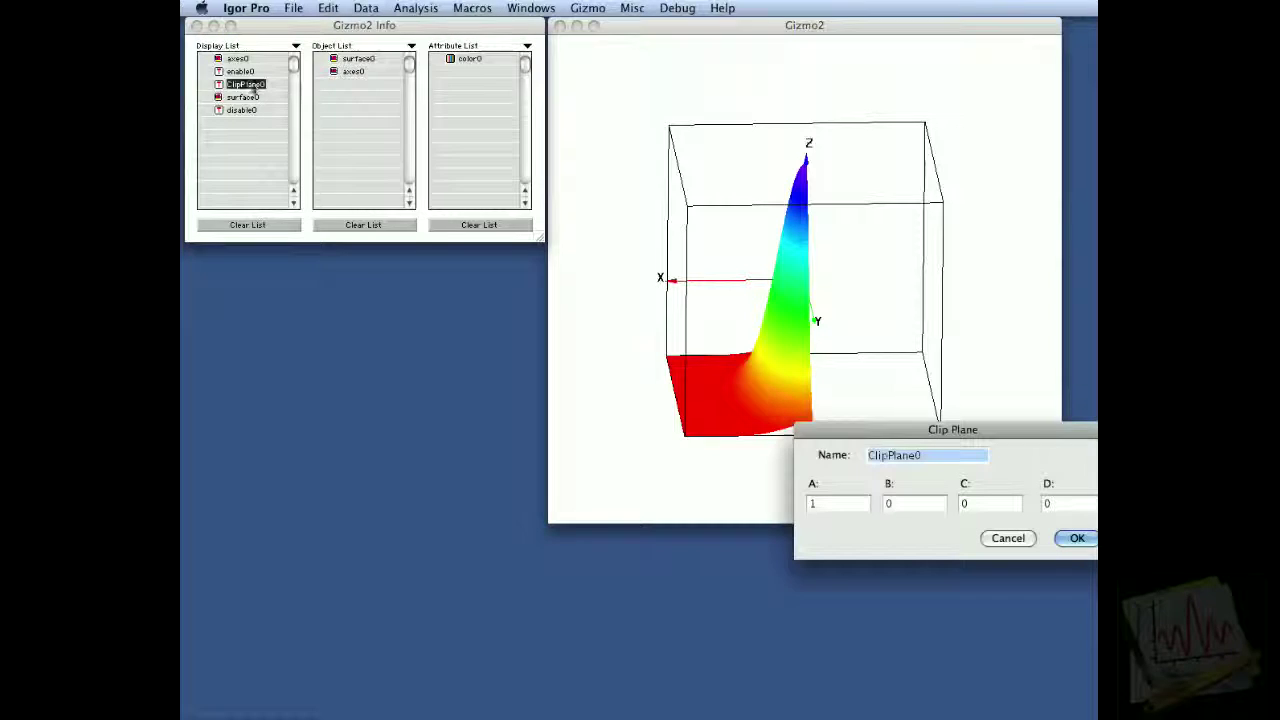
pyautogui.click(1051, 505)
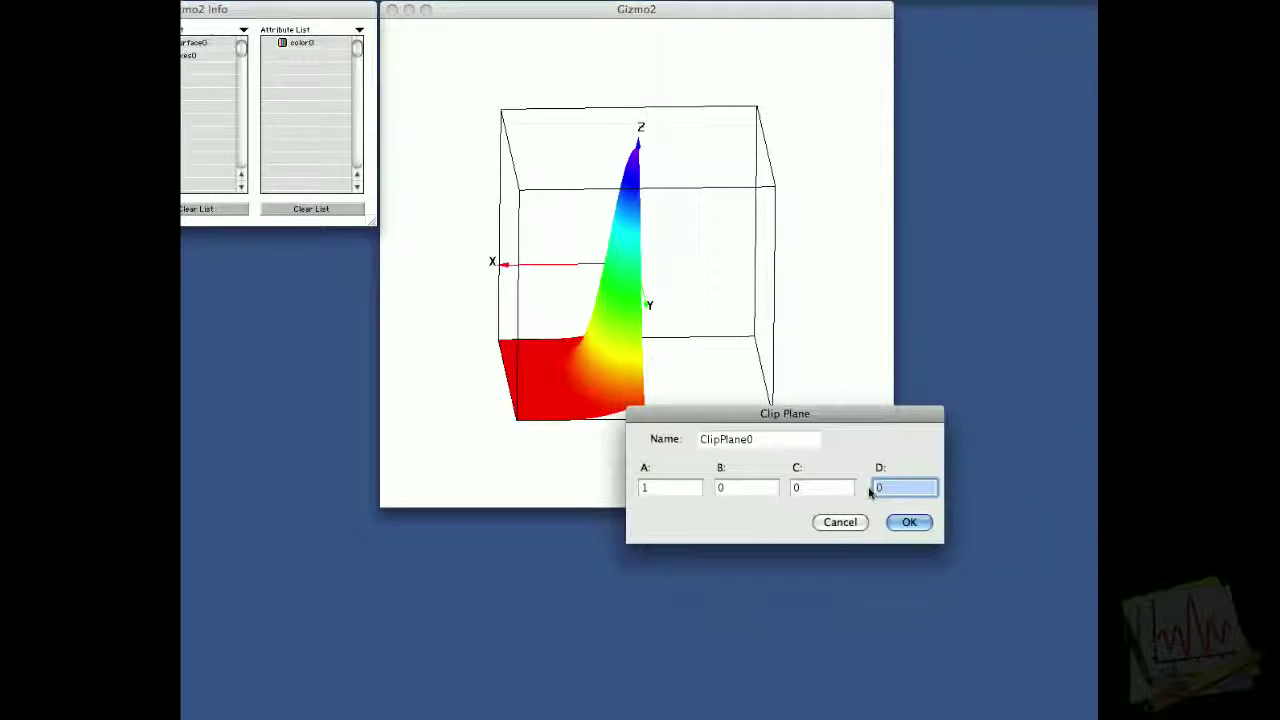
pyautogui.write('0.5')
pyautogui.press('Return')
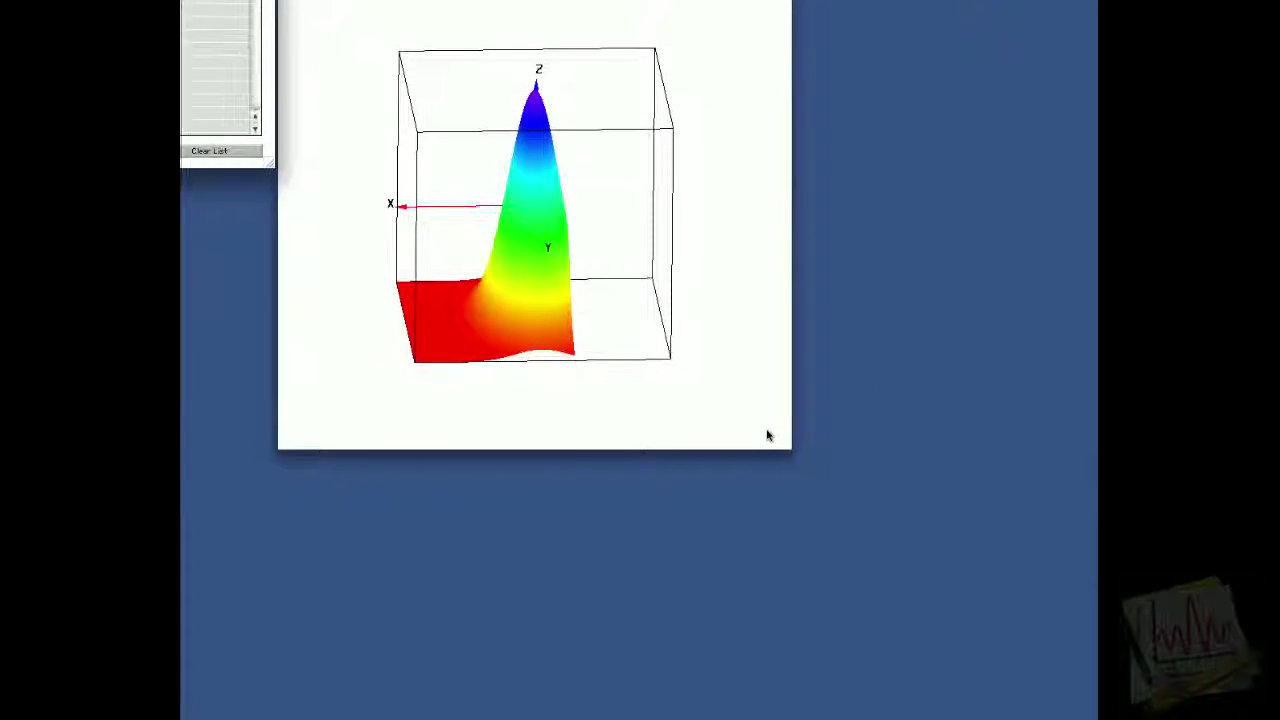
pyautogui.moveTo(602, 326); pyautogui.dragTo(586, 366)
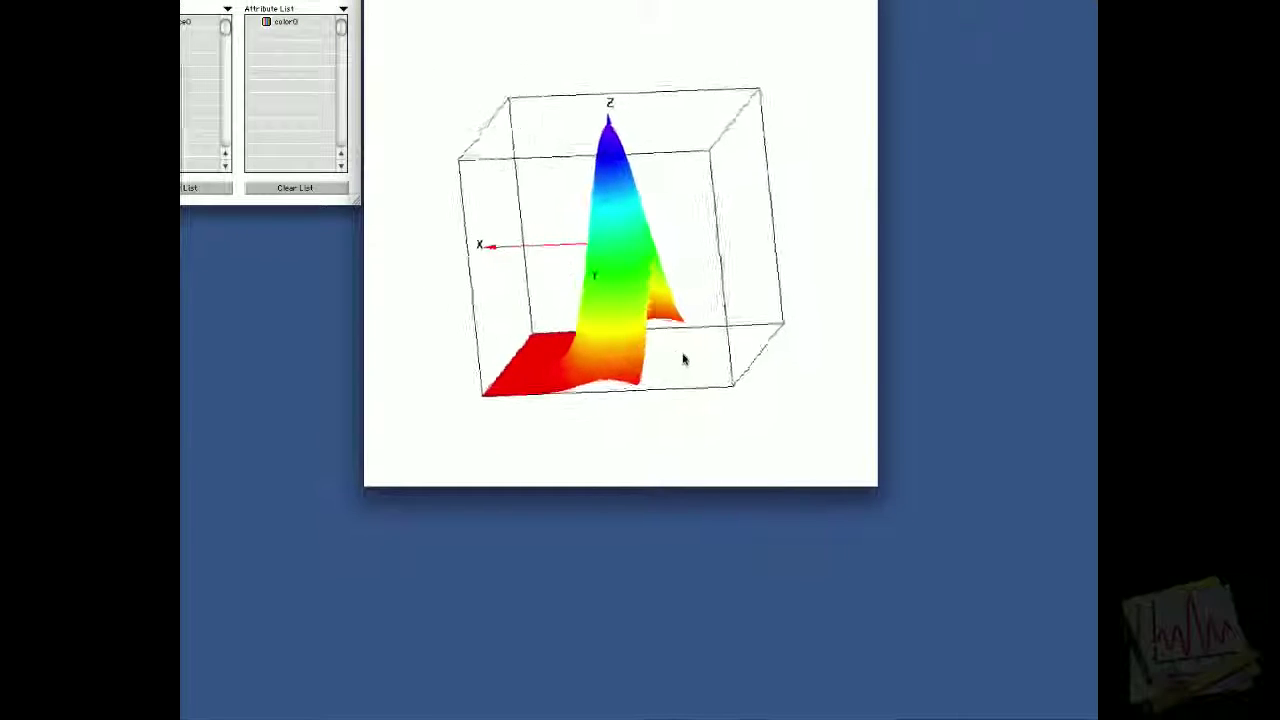
pyautogui.moveTo(684, 360); pyautogui.dragTo(617, 396)
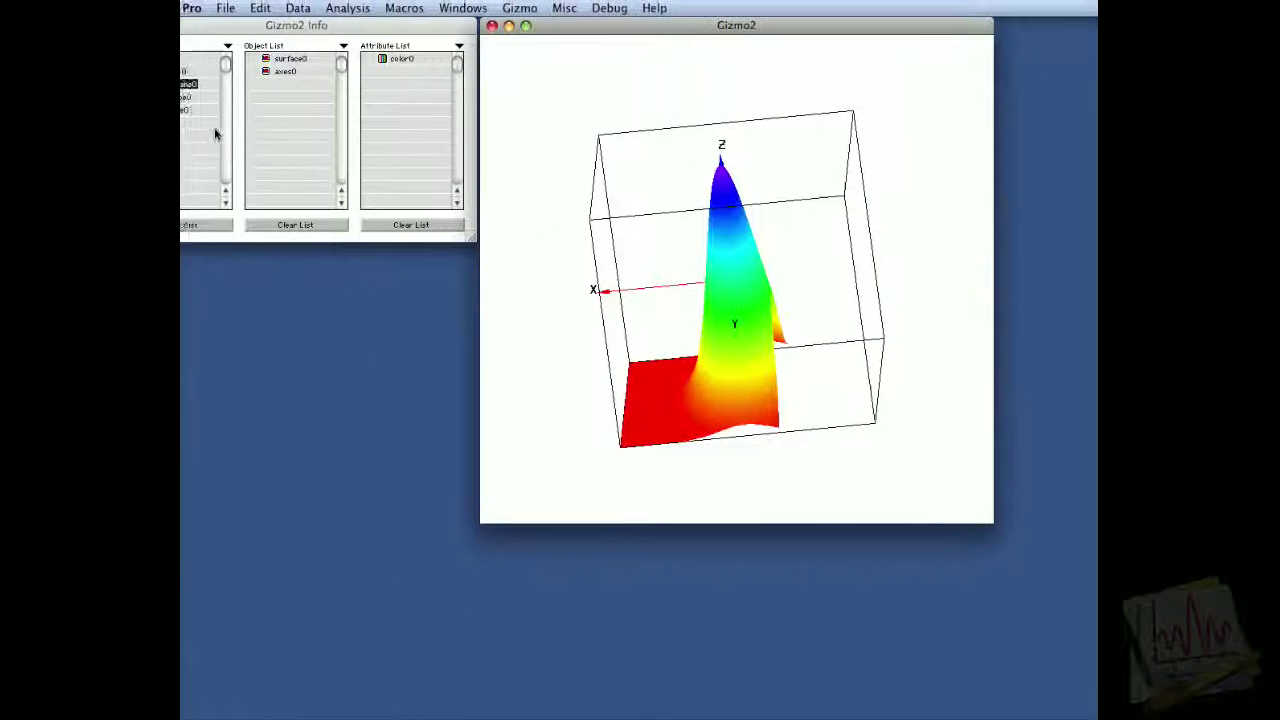
# Step: Reopen ClipPlane0 and add a minus sign to its D value, making it -0.25
pyautogui.click(220, 87)
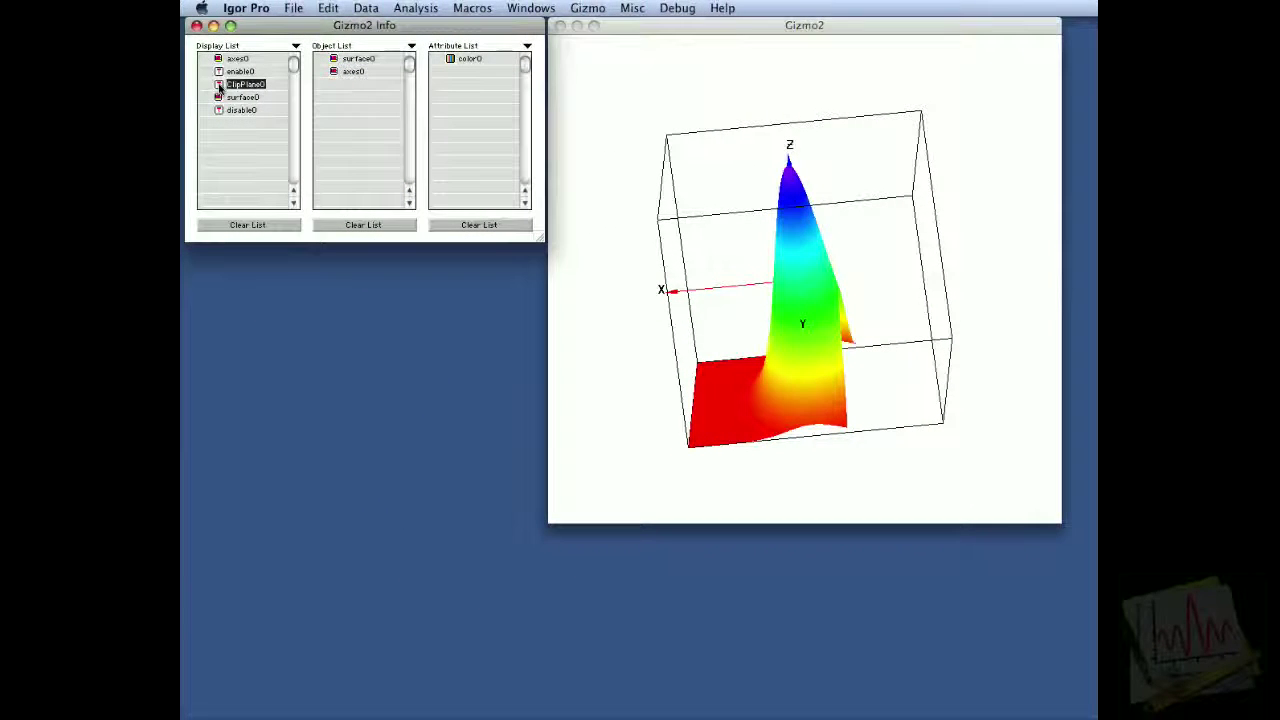
pyautogui.doubleClick(220, 87)
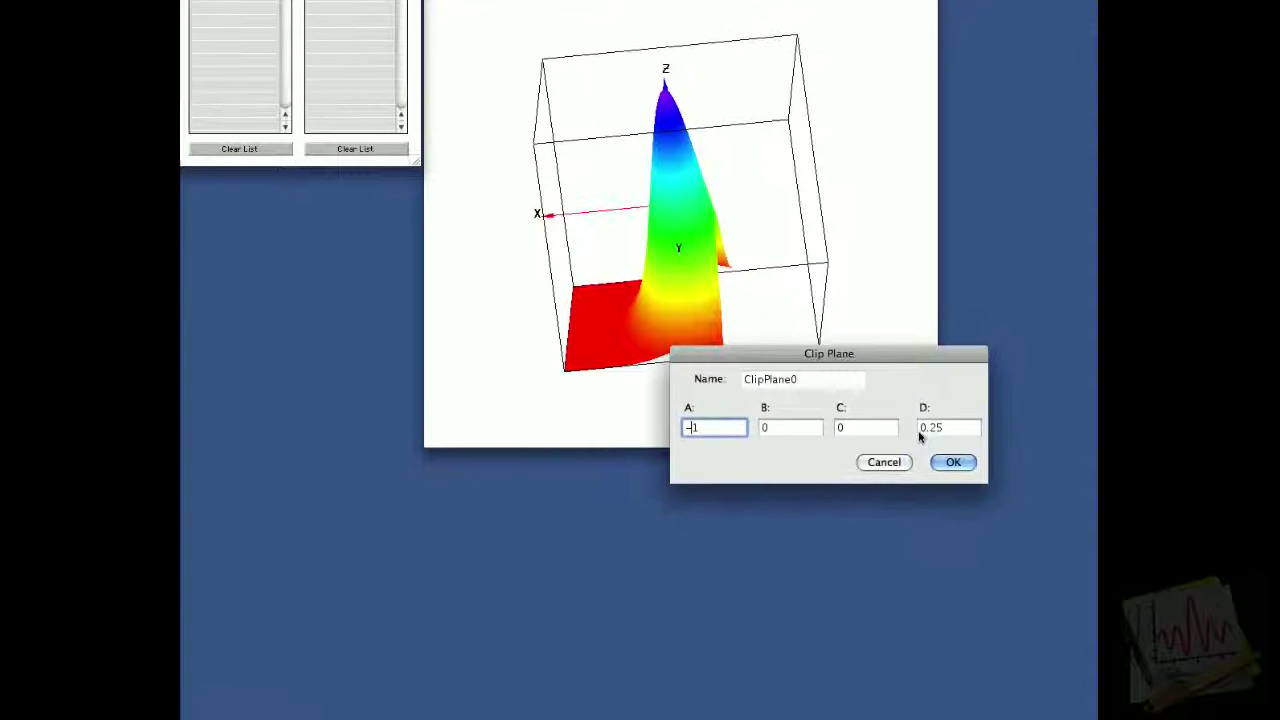
pyautogui.click(967, 445)
pyautogui.write('-')
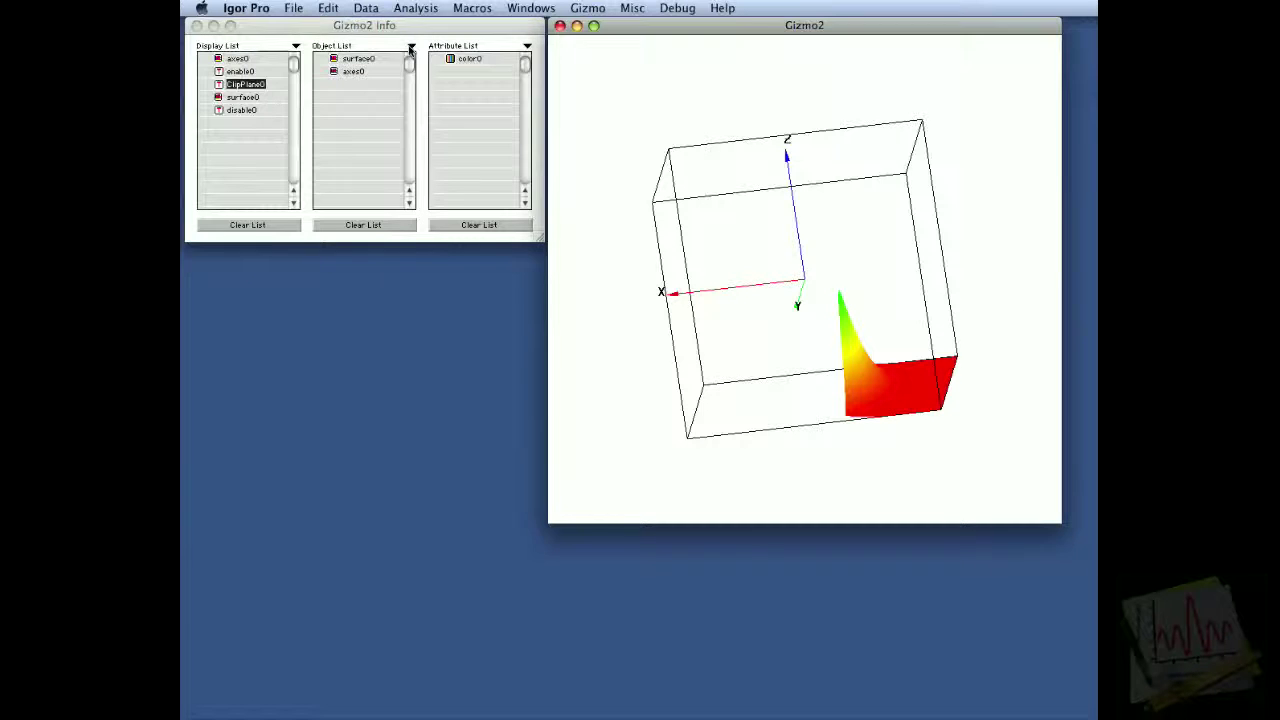
# Step: Create a new sphere object, entering 0.5 in the Sphere dialog
pyautogui.click(410, 48)
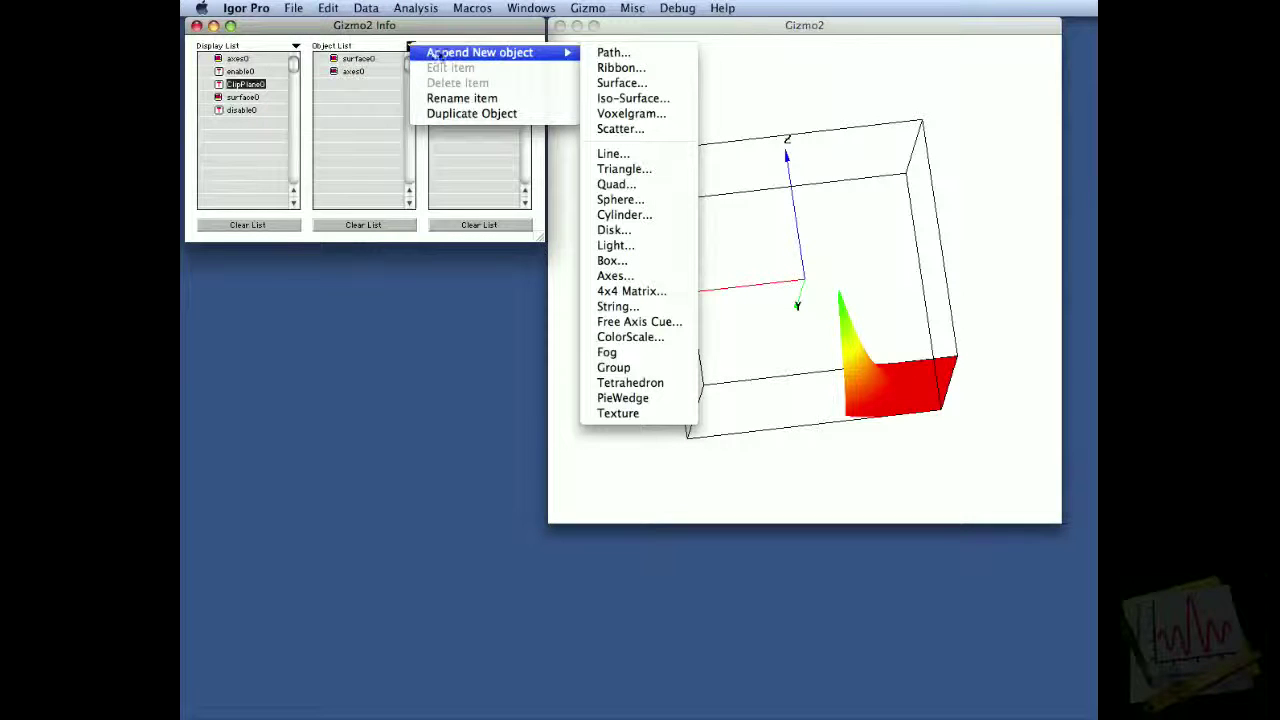
pyautogui.click(628, 200)
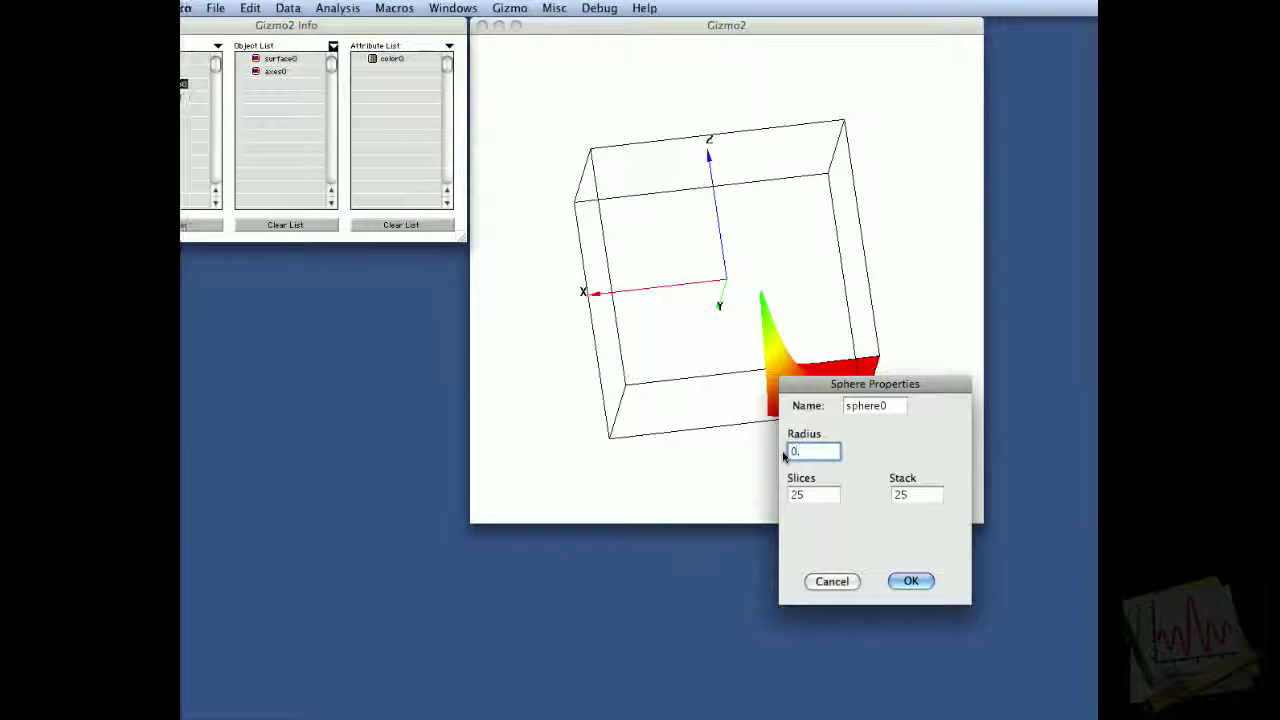
pyautogui.write('0.5')
pyautogui.press('Return')
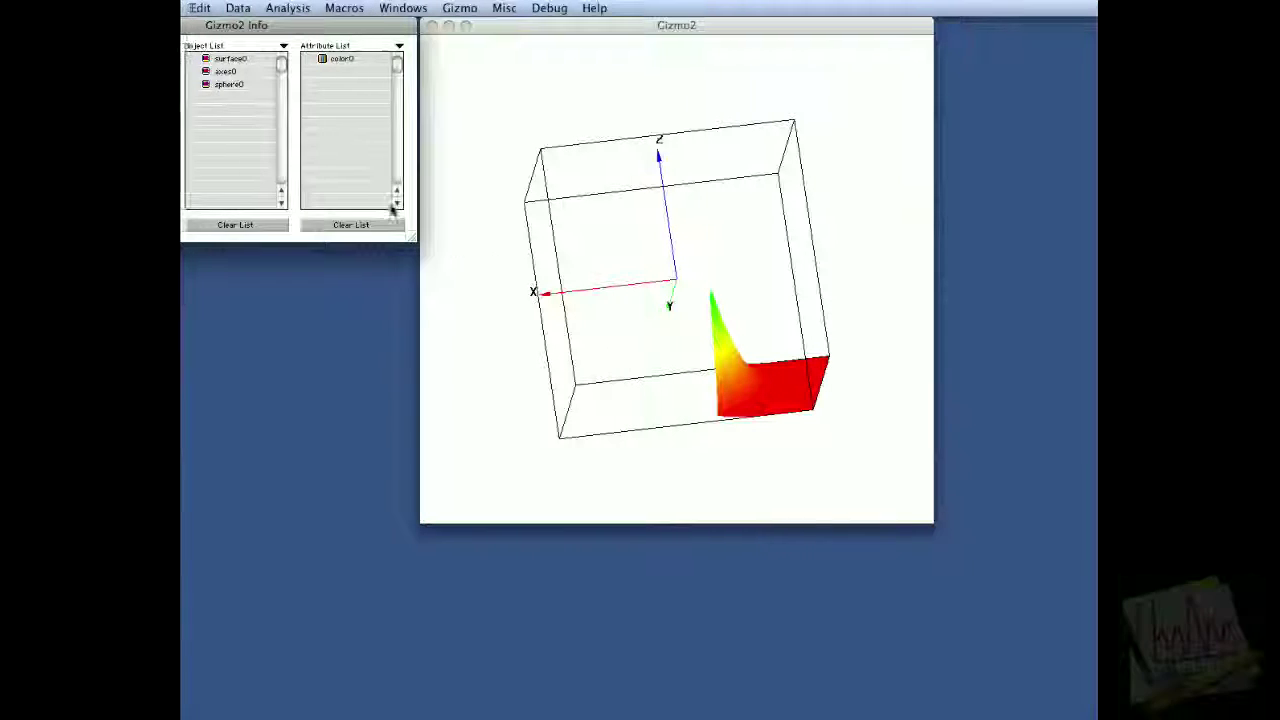
# Step: Place sphere0 after disable0 in the display list and rotate the plot to inspect it
pyautogui.click(264, 86)
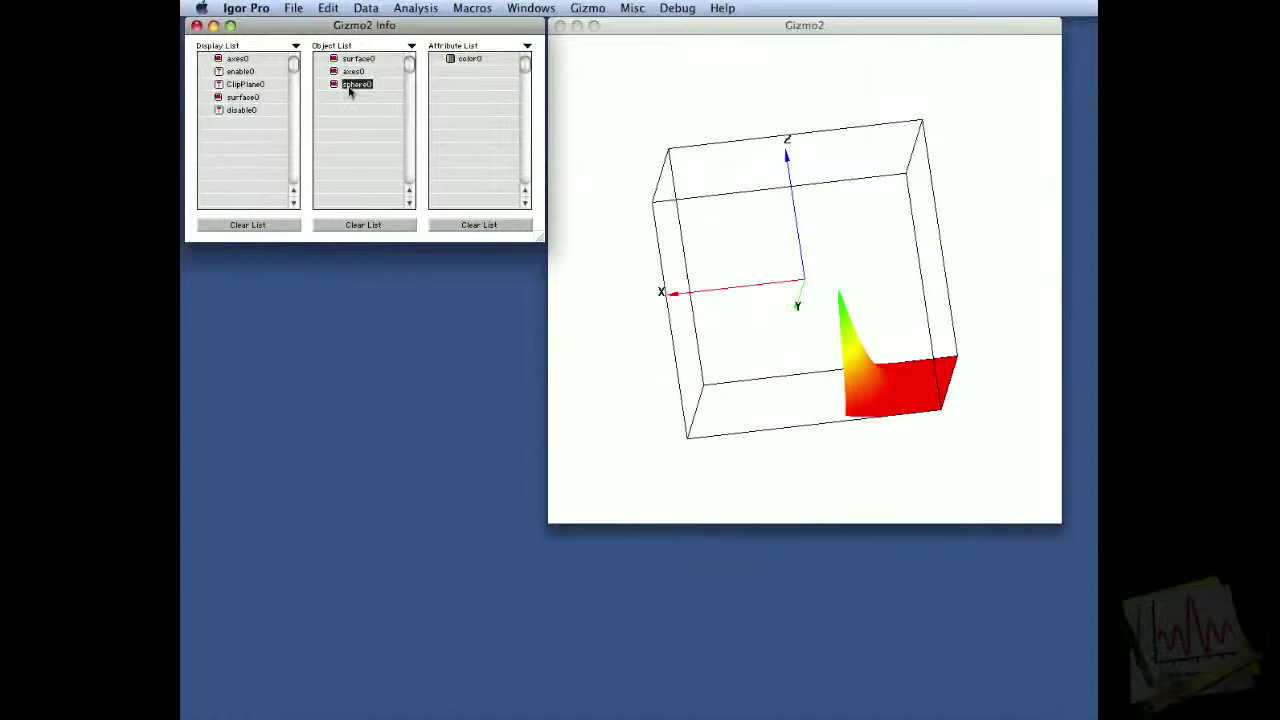
pyautogui.moveTo(291, 124); pyautogui.dragTo(289, 127)
pyautogui.click(796, 303)
pyautogui.moveTo(796, 303); pyautogui.dragTo(723, 354)
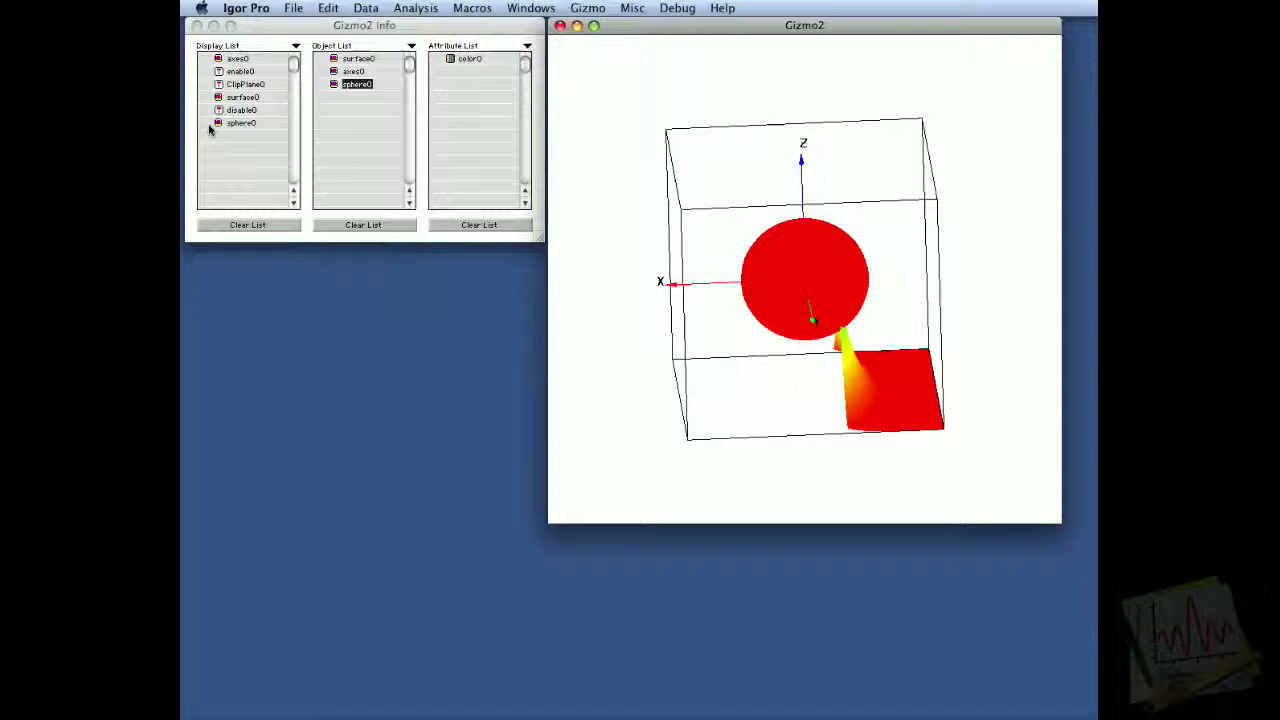
pyautogui.click(215, 126)
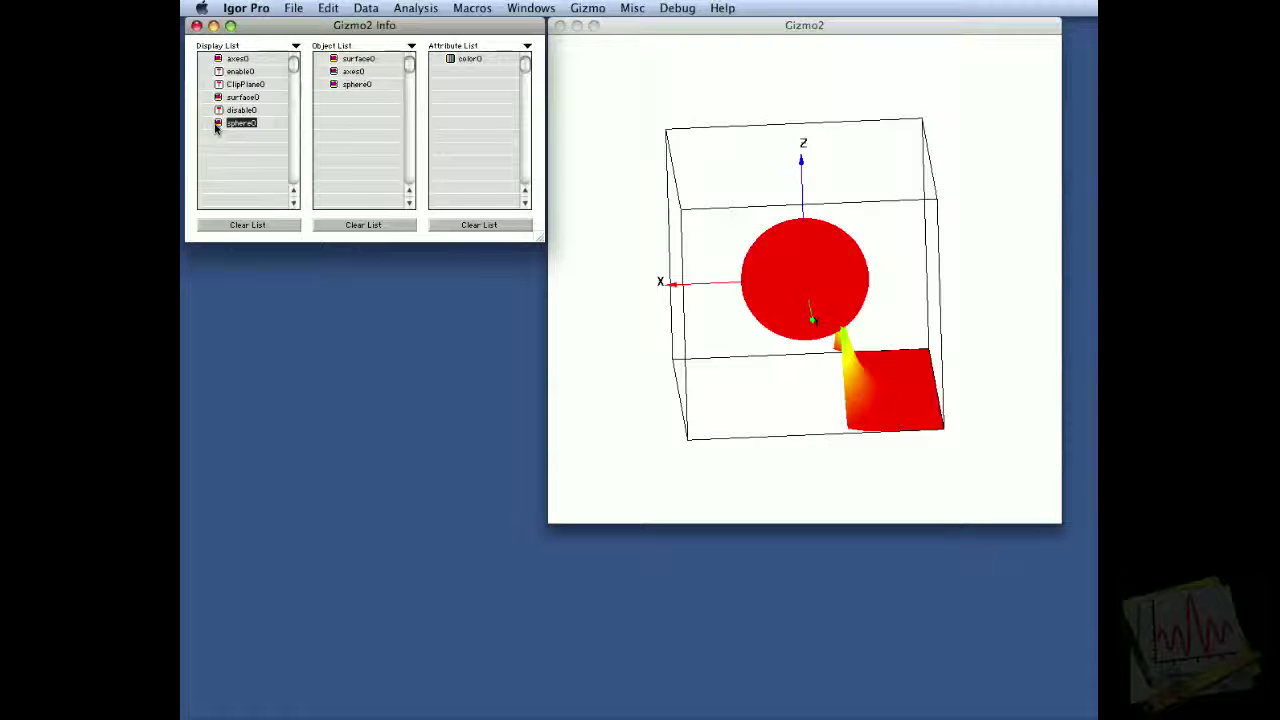
# Step: Delete sphere0 and add surface0 a second time after disable0
pyautogui.press('Delete')
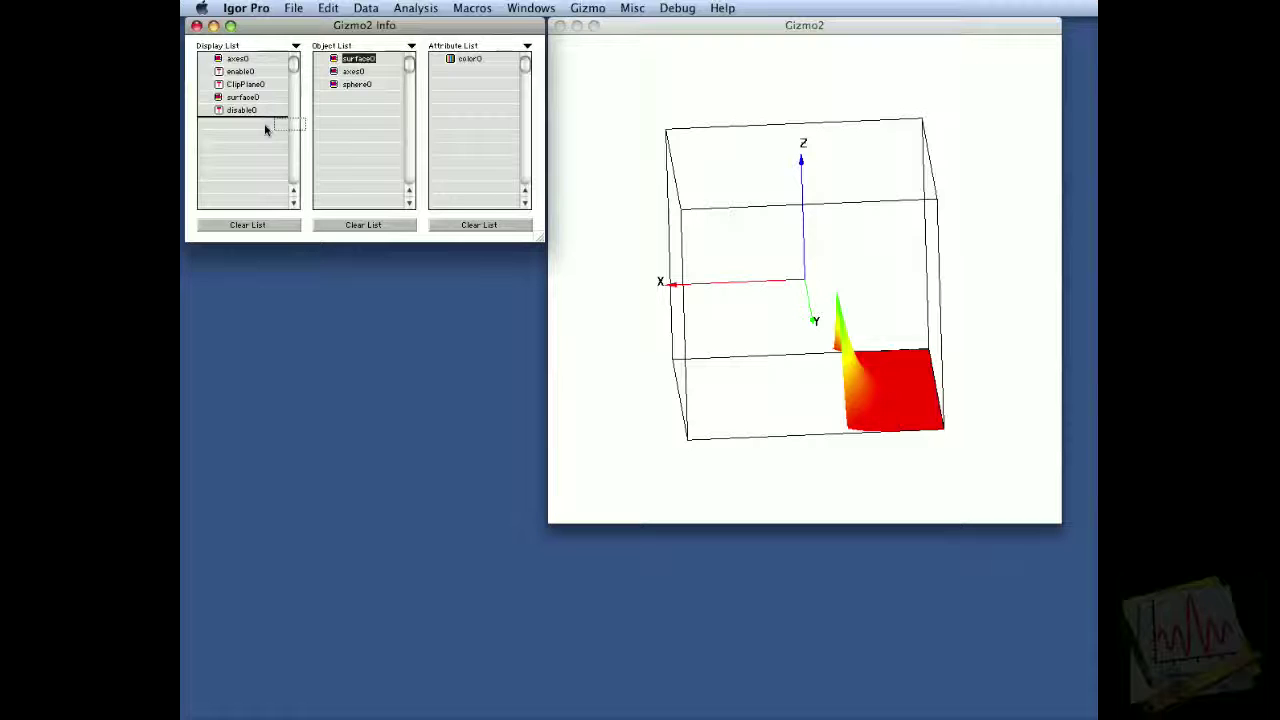
pyautogui.moveTo(265, 129); pyautogui.dragTo(265, 129)
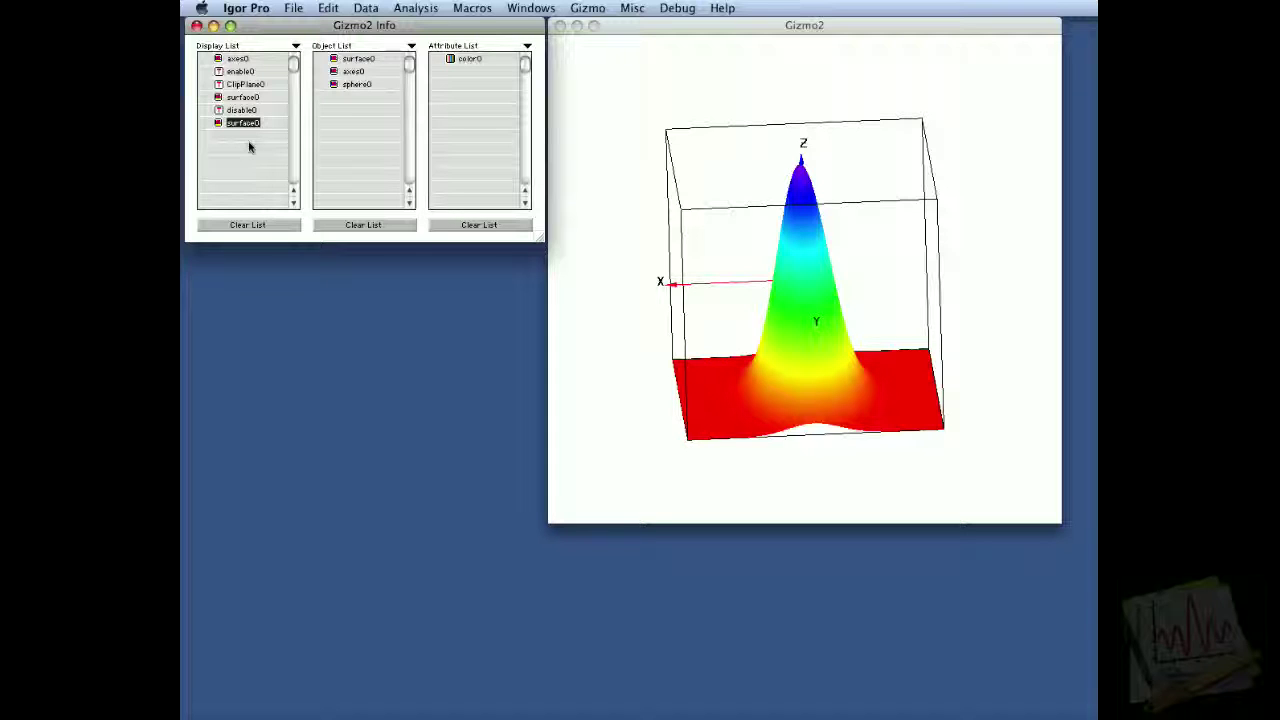
# Step: Append an enable operation with capability GL_CLIP_PLANE1 to the display list
pyautogui.click(296, 47)
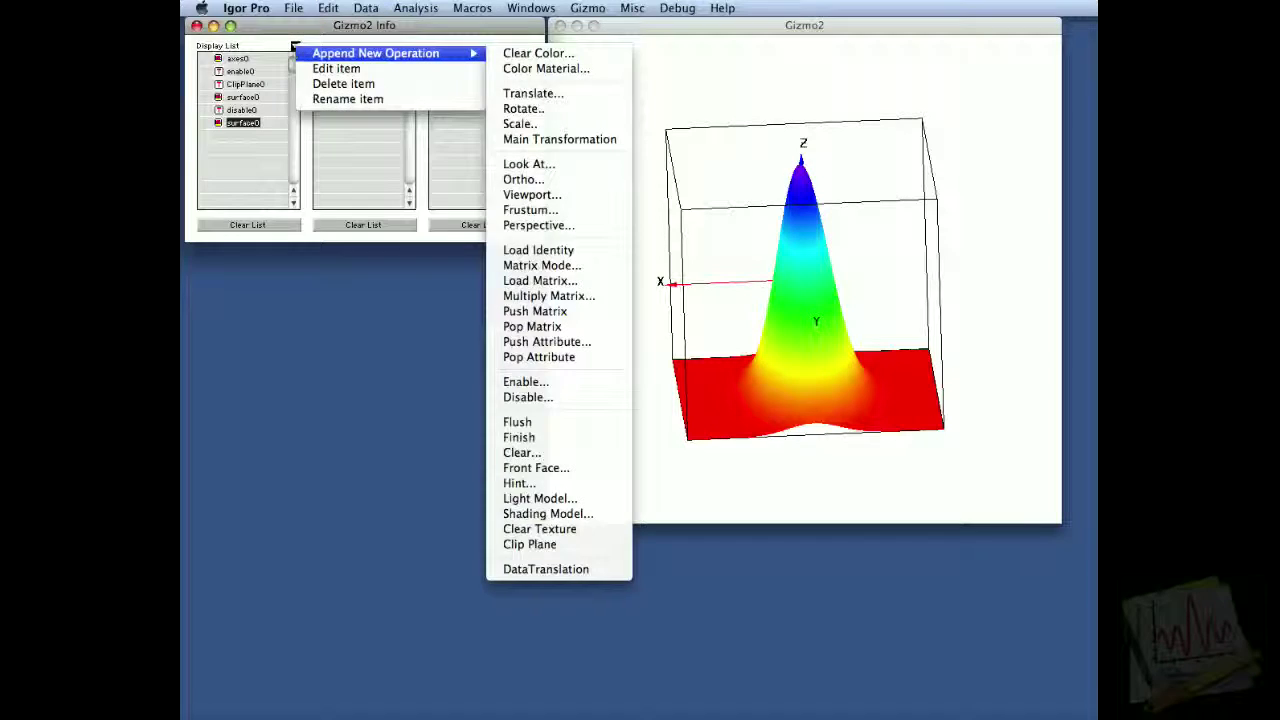
pyautogui.moveTo(424, 53)
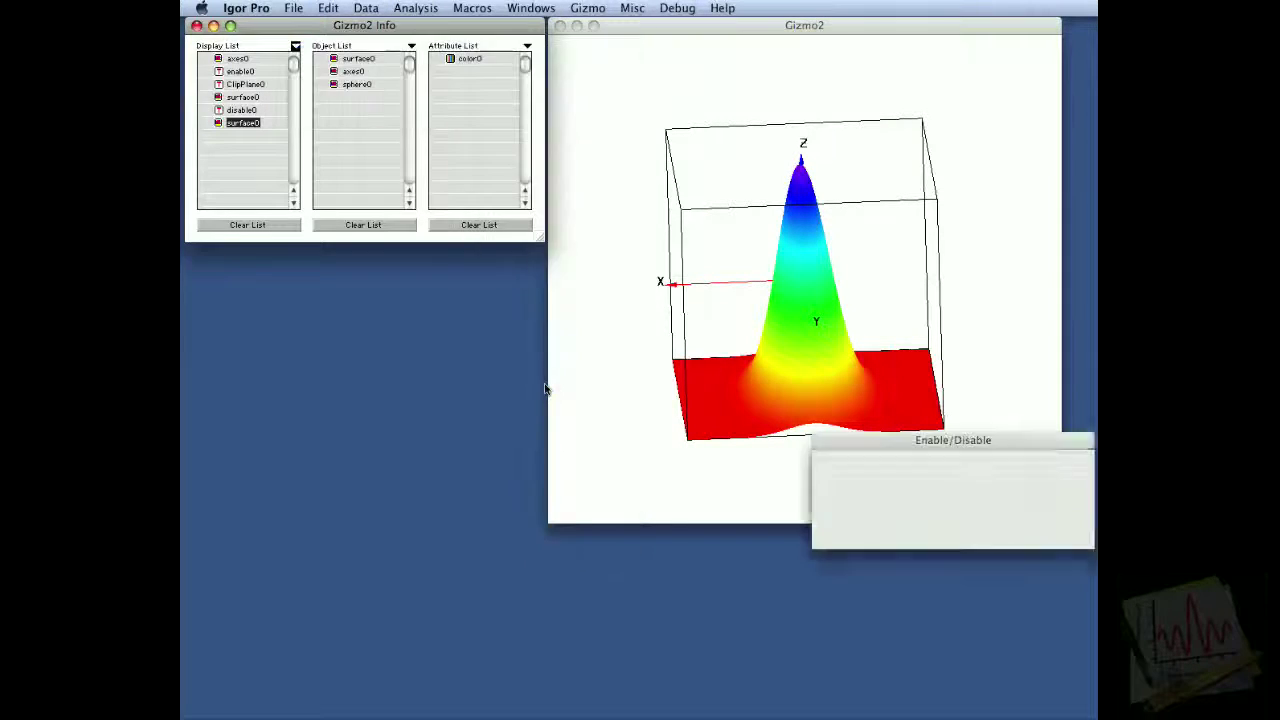
pyautogui.click(912, 492)
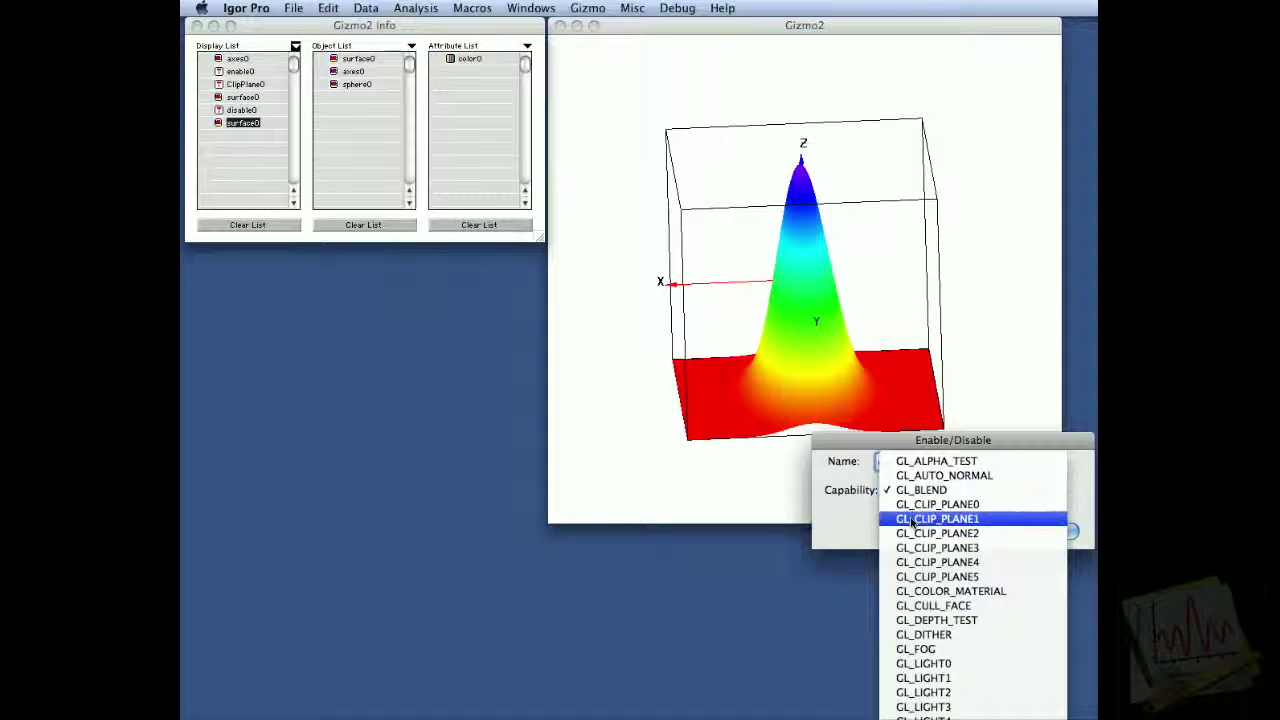
pyautogui.click(937, 520)
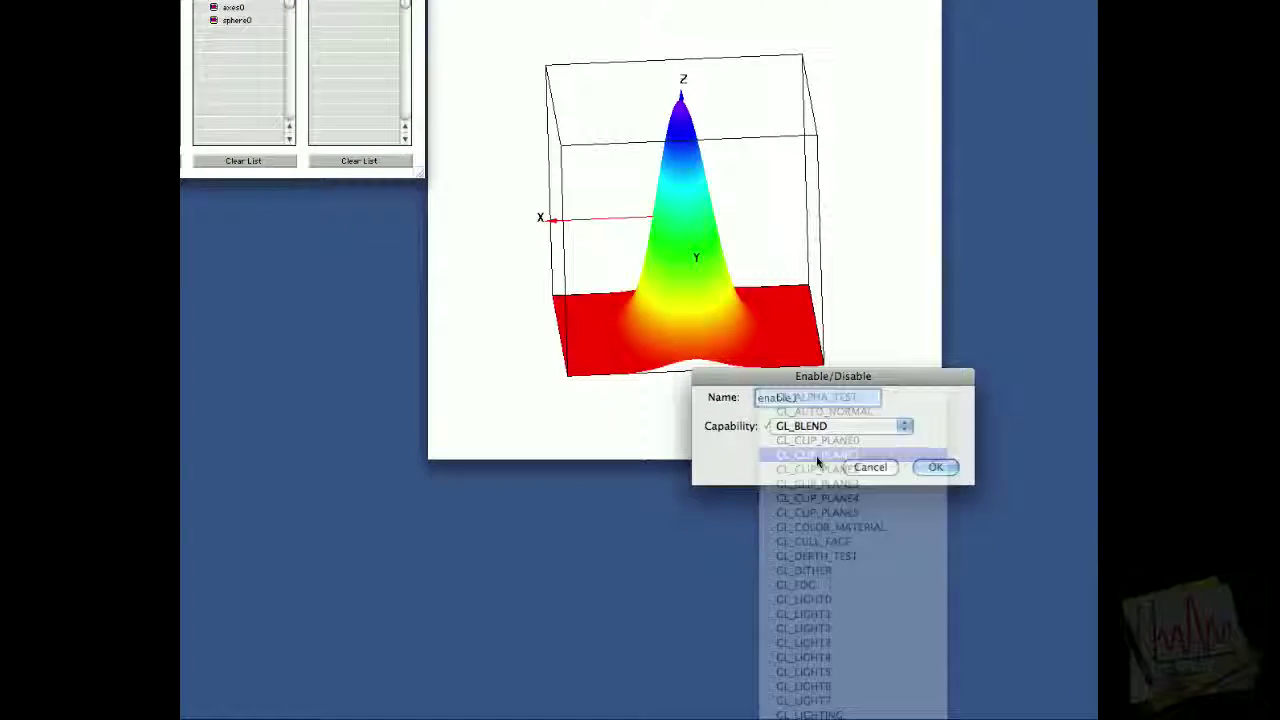
pyautogui.click(935, 467)
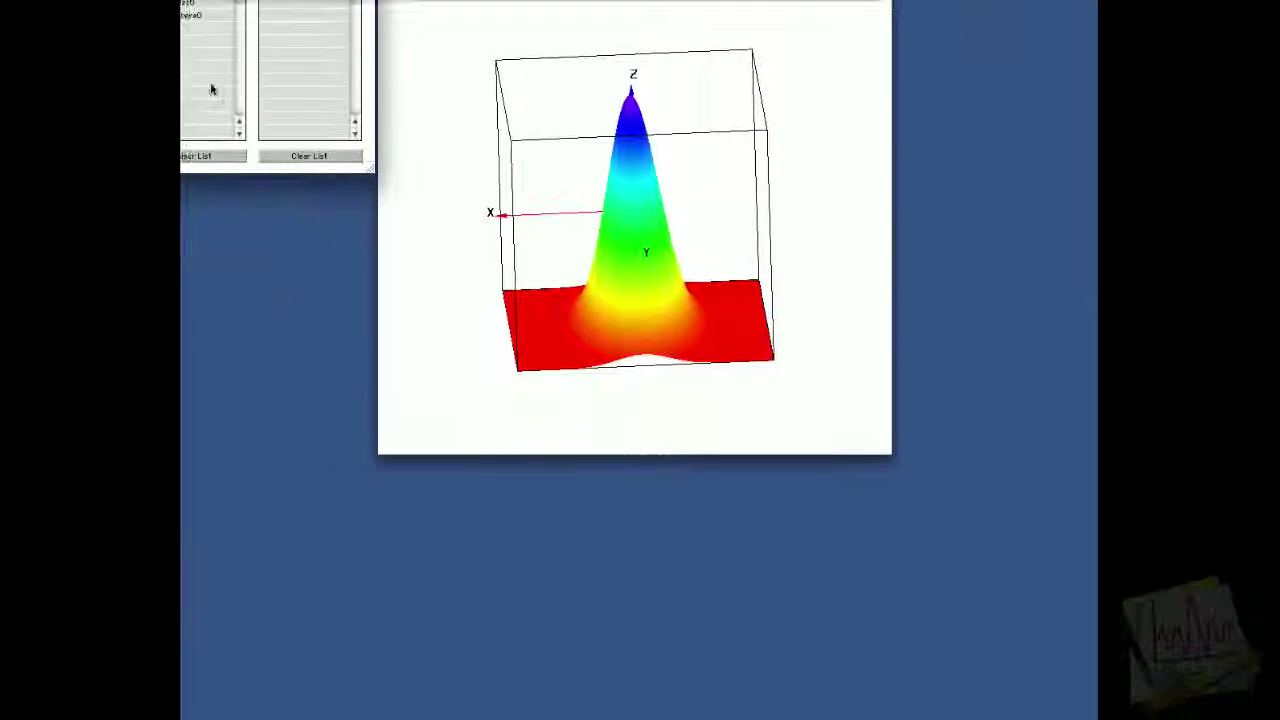
# Step: Append a Clip Plane operation with A=1, B=0, C=0 and D=-0.25 as ClipPlane1
pyautogui.rightClick(295, 48)
pyautogui.moveTo(300, 54)
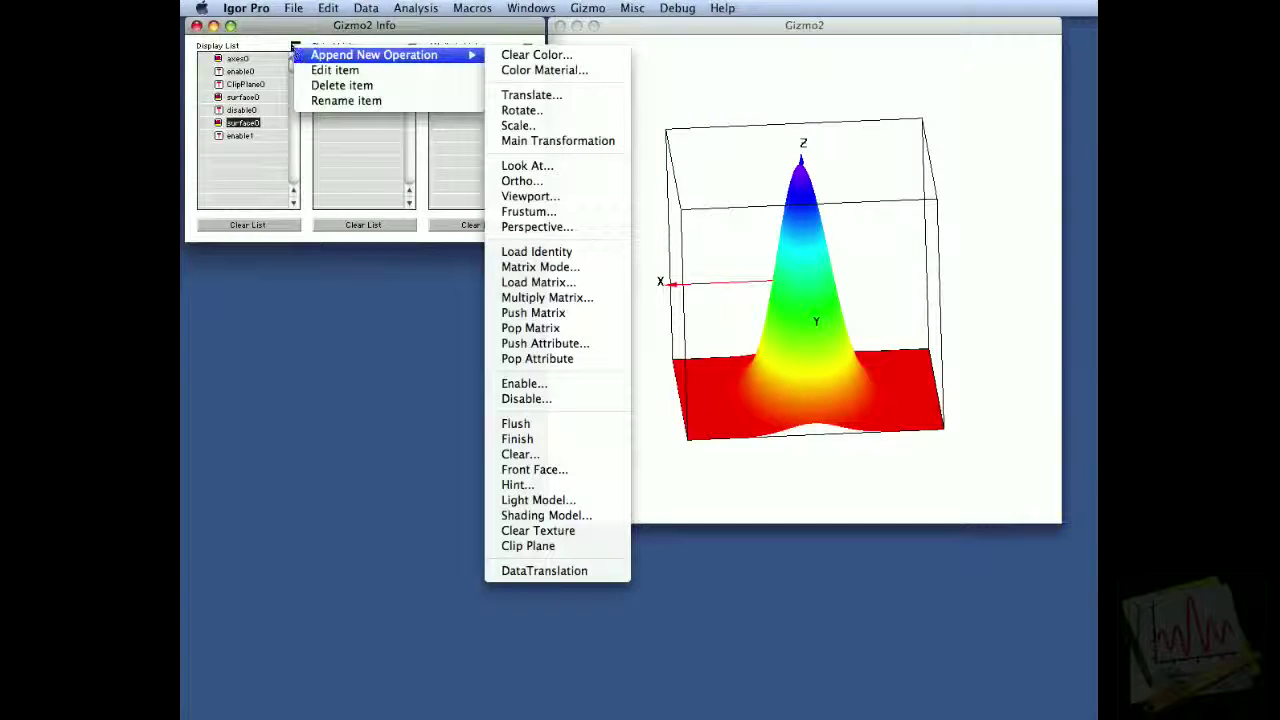
pyautogui.click(514, 546)
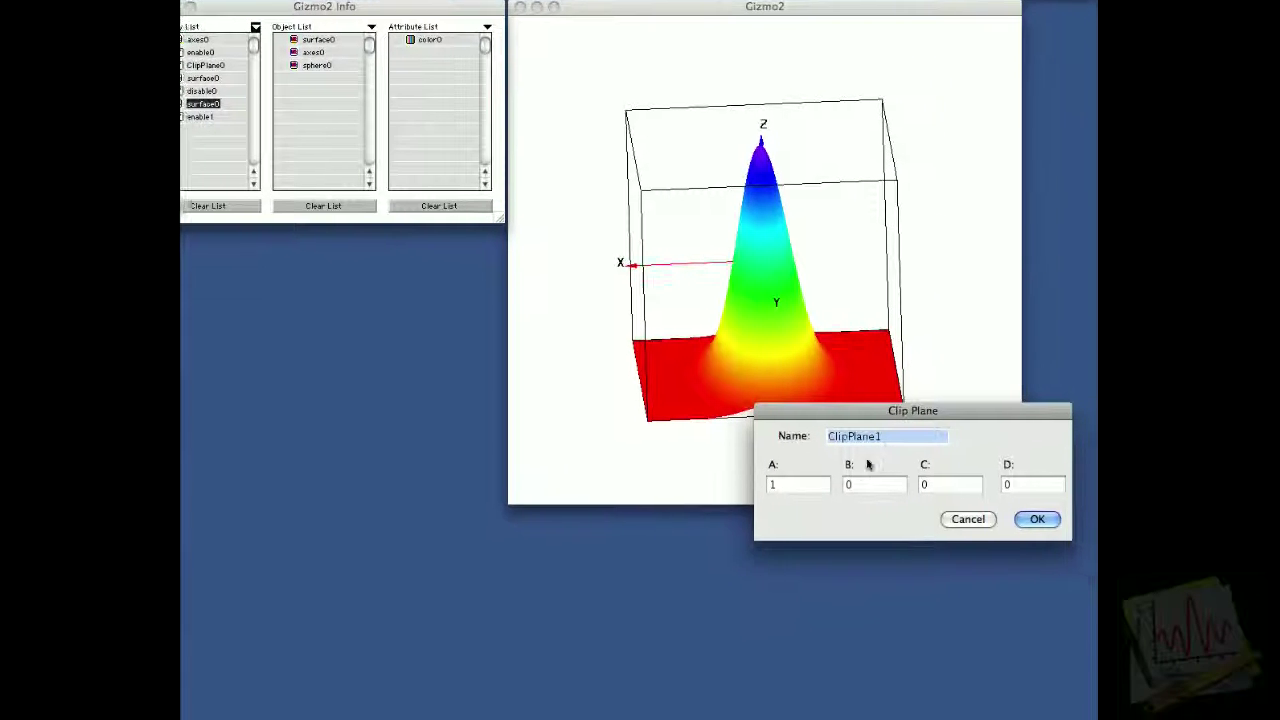
pyautogui.click(945, 455)
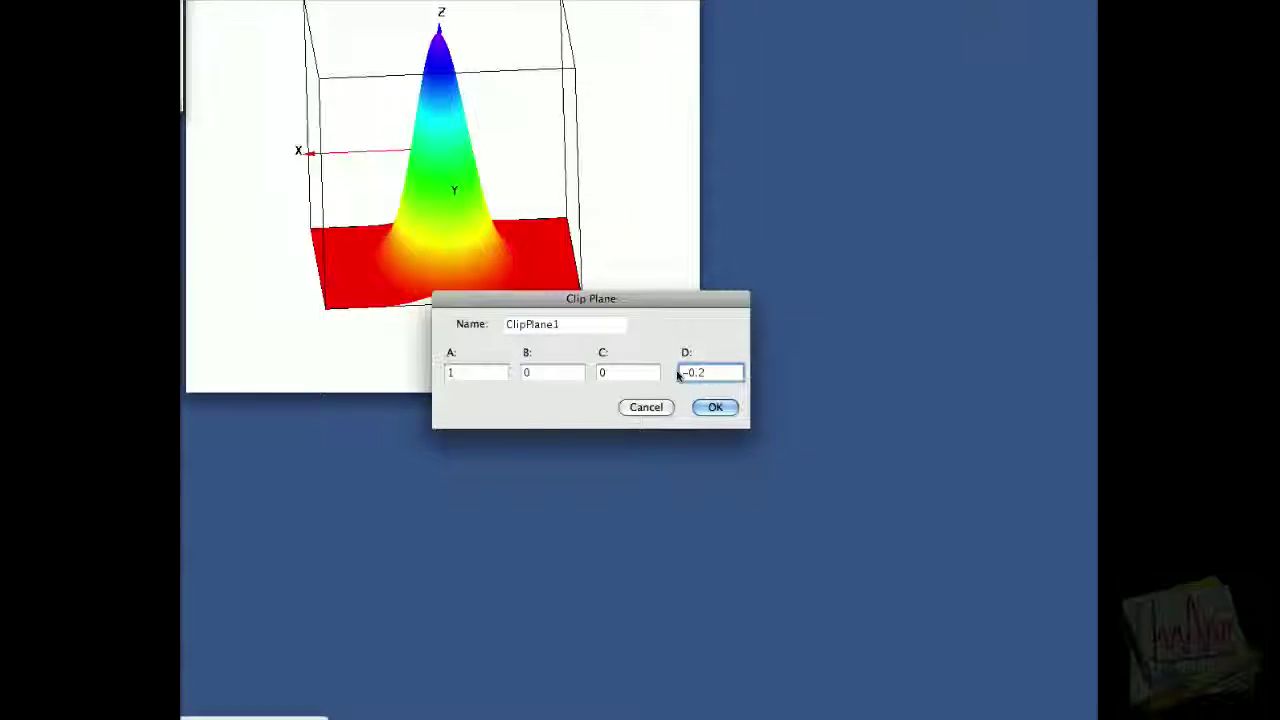
pyautogui.write('-0.25')
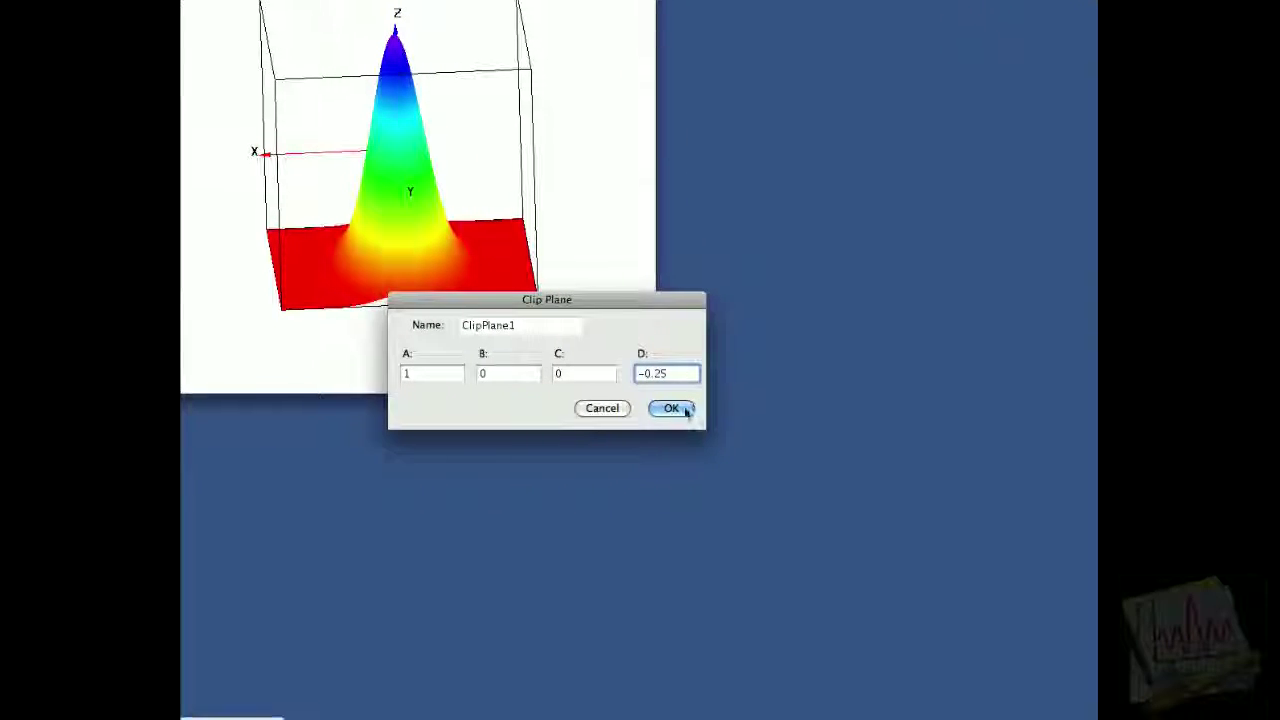
pyautogui.click(709, 405)
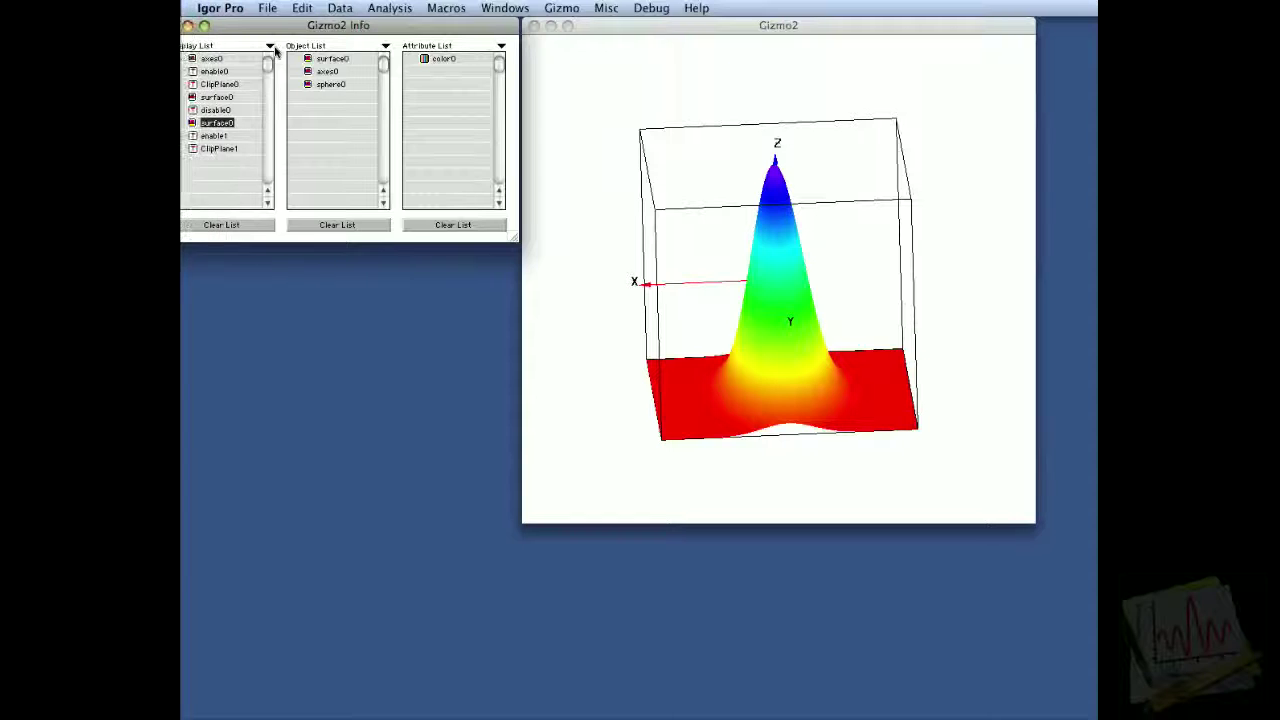
# Step: Append a Disable operation for GL_CLIP_PLANE1 to the display list
pyautogui.click(295, 47)
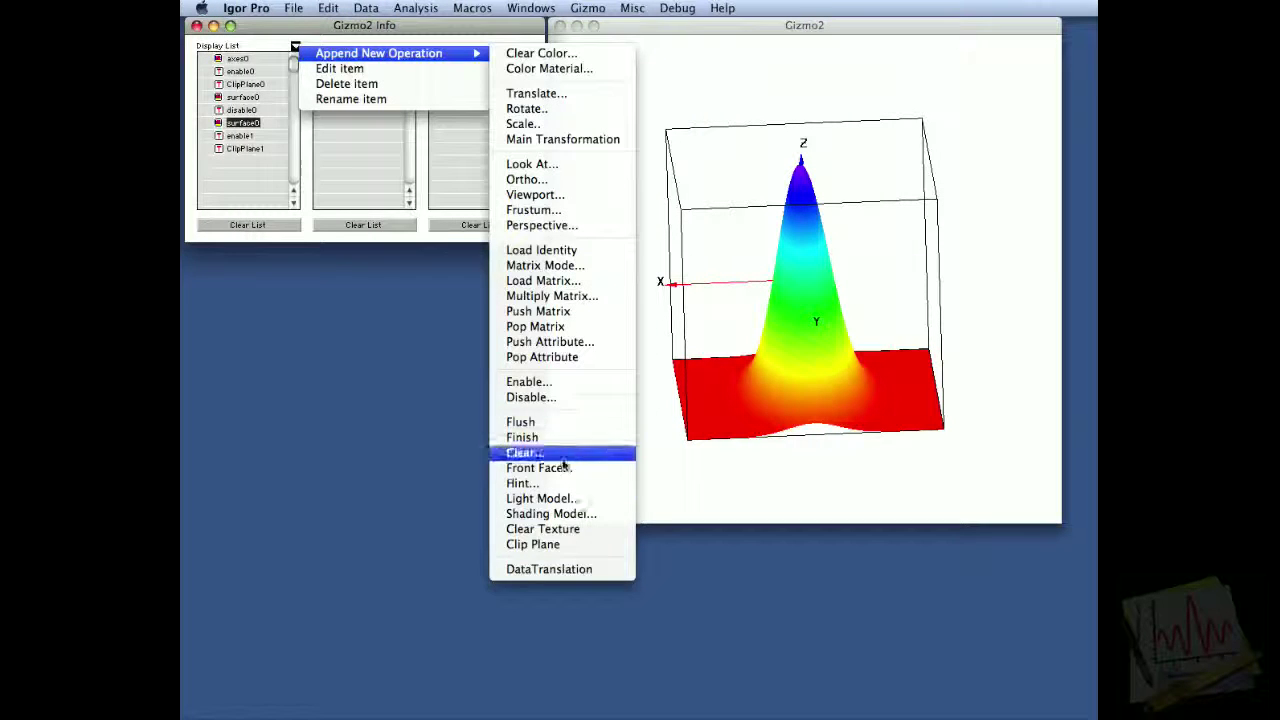
pyautogui.click(559, 398)
pyautogui.click(935, 490)
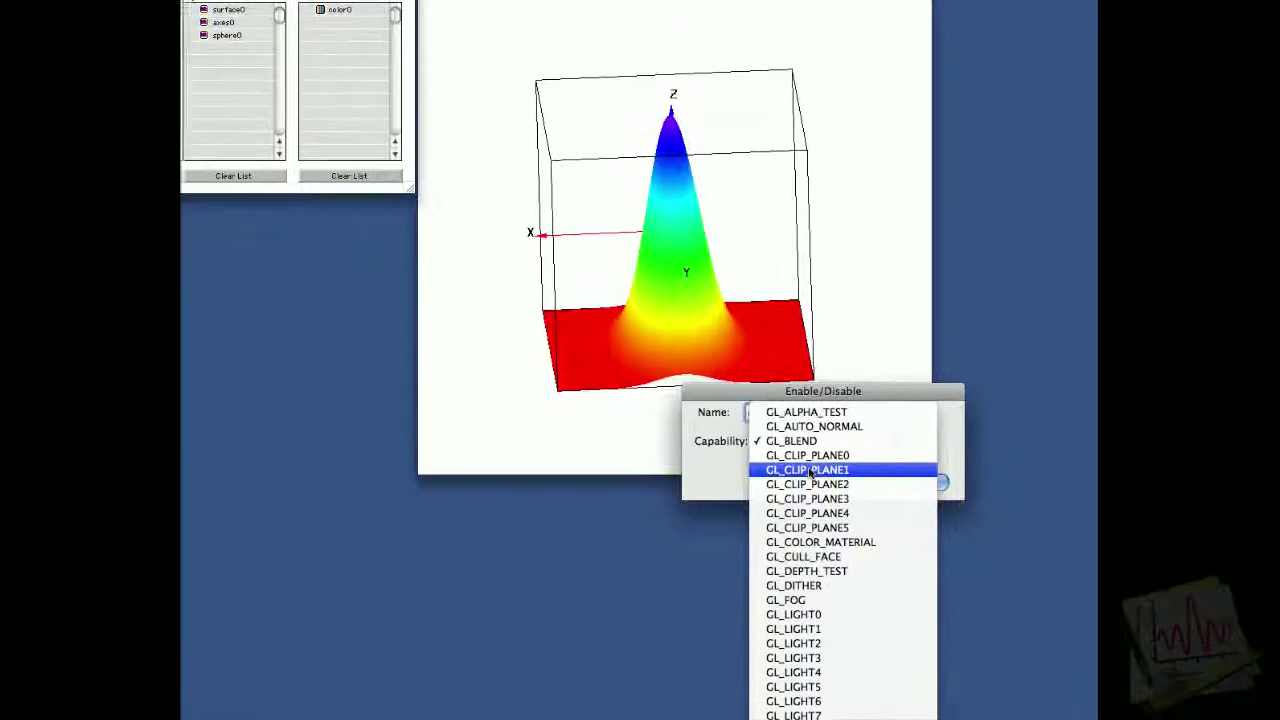
pyautogui.click(797, 458)
pyautogui.click(917, 467)
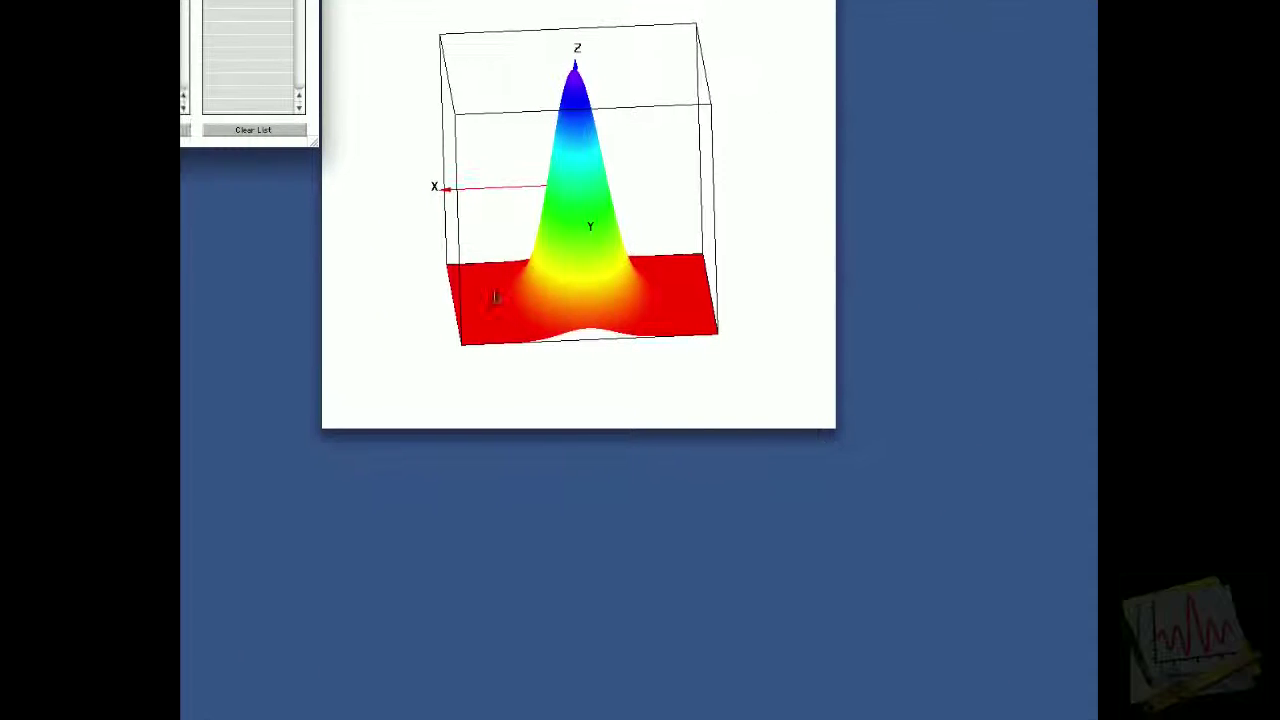
# Step: Place the second surface0 between ClipPlane1 and disable1, then rotate Gizmo2 to see the gap
pyautogui.click(232, 126)
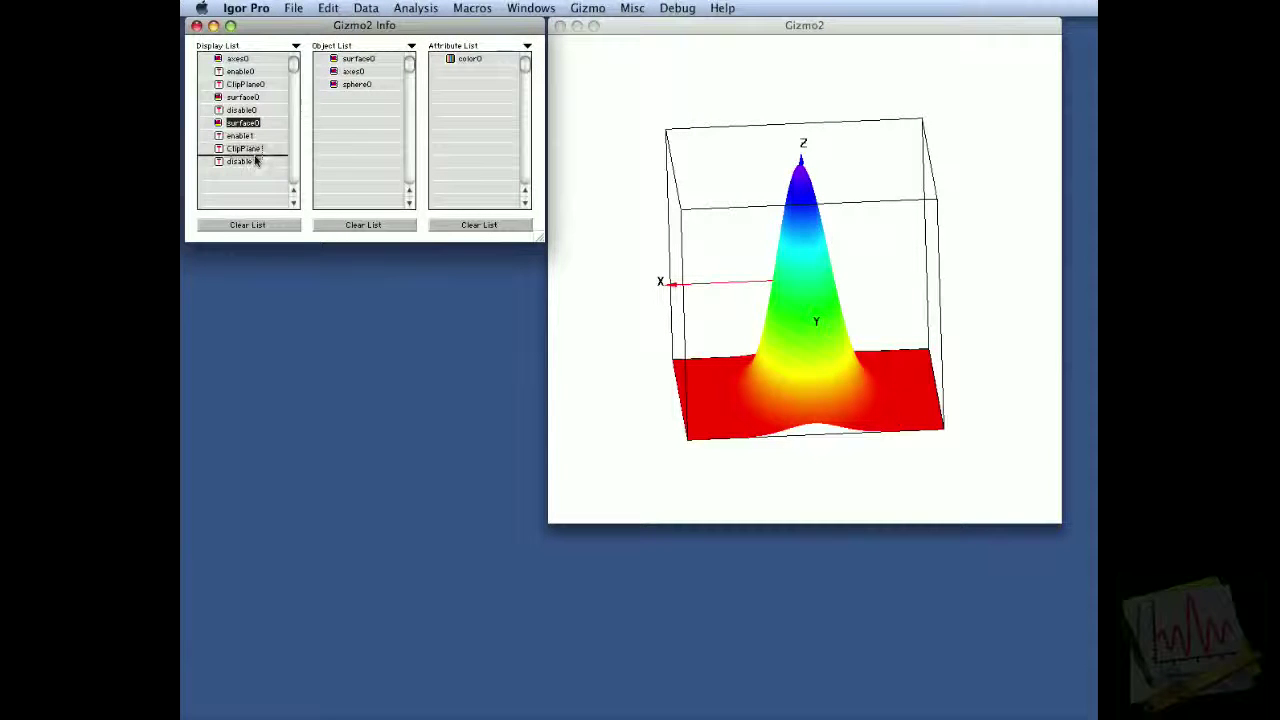
pyautogui.click(761, 346)
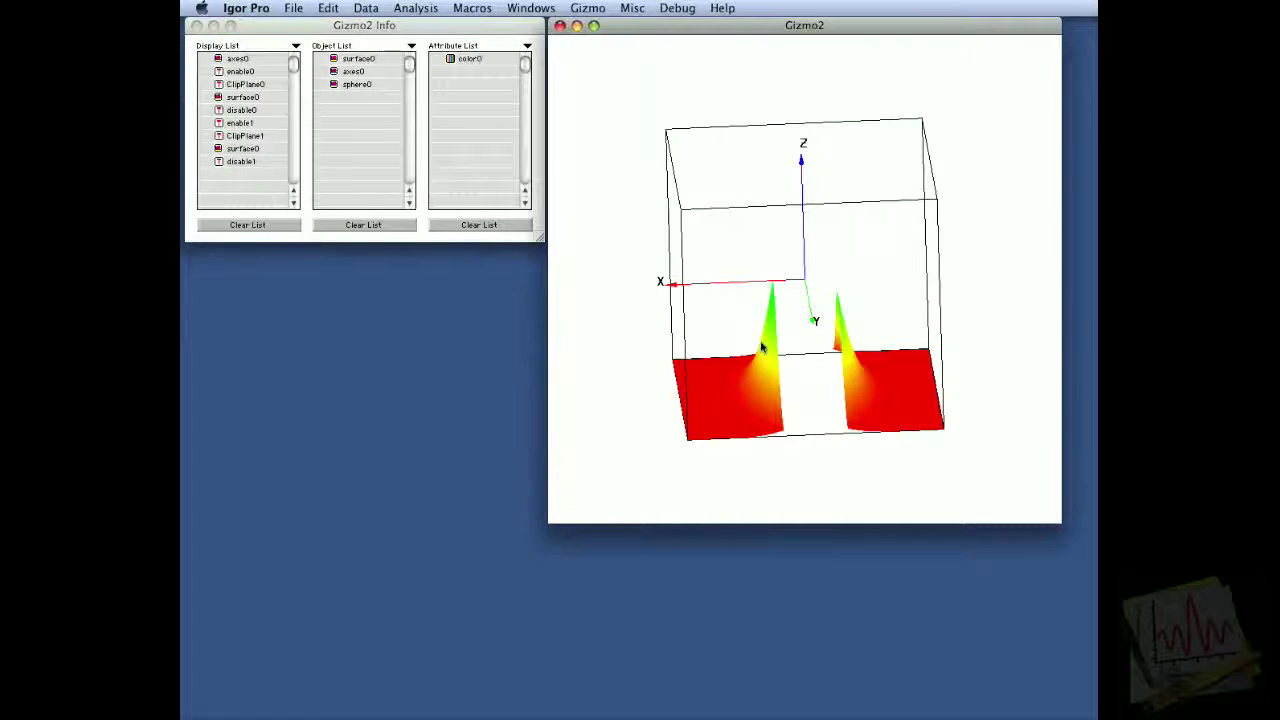
pyautogui.moveTo(843, 345)
pyautogui.mouseDown()
pyautogui.moveTo(783, 363)
pyautogui.moveTo(751, 349)
pyautogui.moveTo(766, 331)
pyautogui.moveTo(840, 333)
pyautogui.moveTo(783, 343)
pyautogui.moveTo(845, 363)
pyautogui.mouseUp()
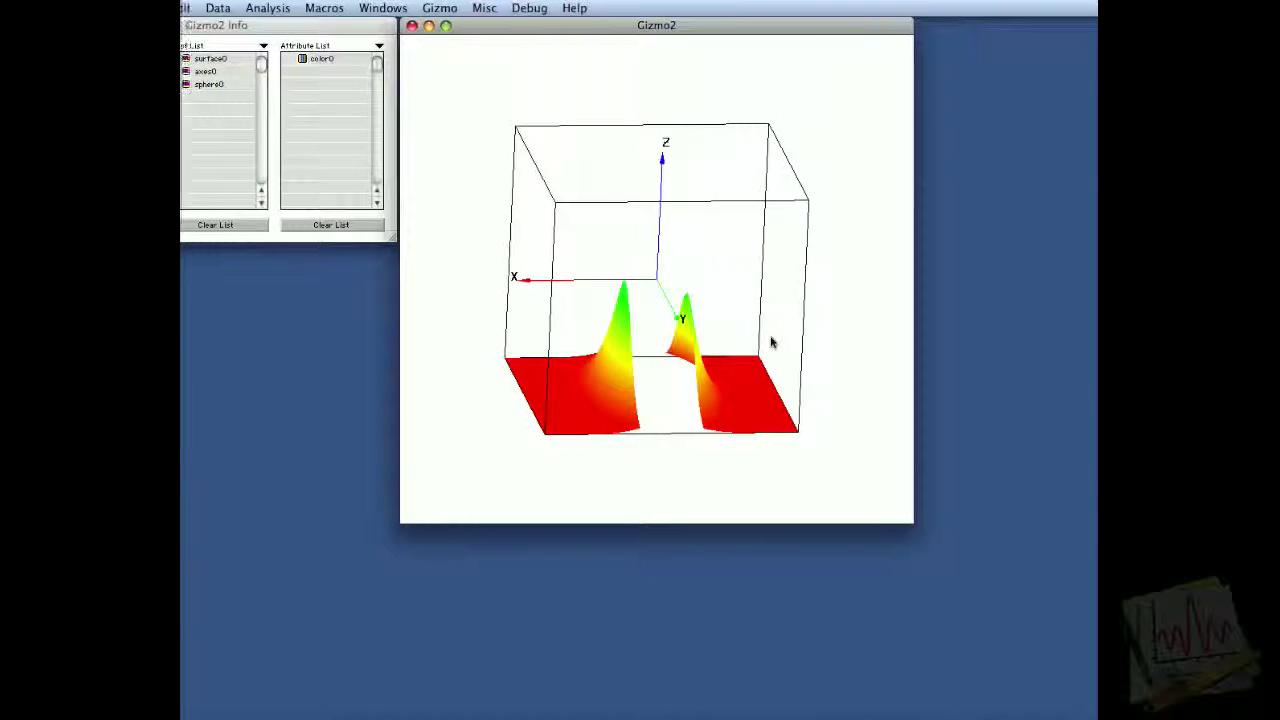
pyautogui.moveTo(681, 326); pyautogui.dragTo(617, 333)
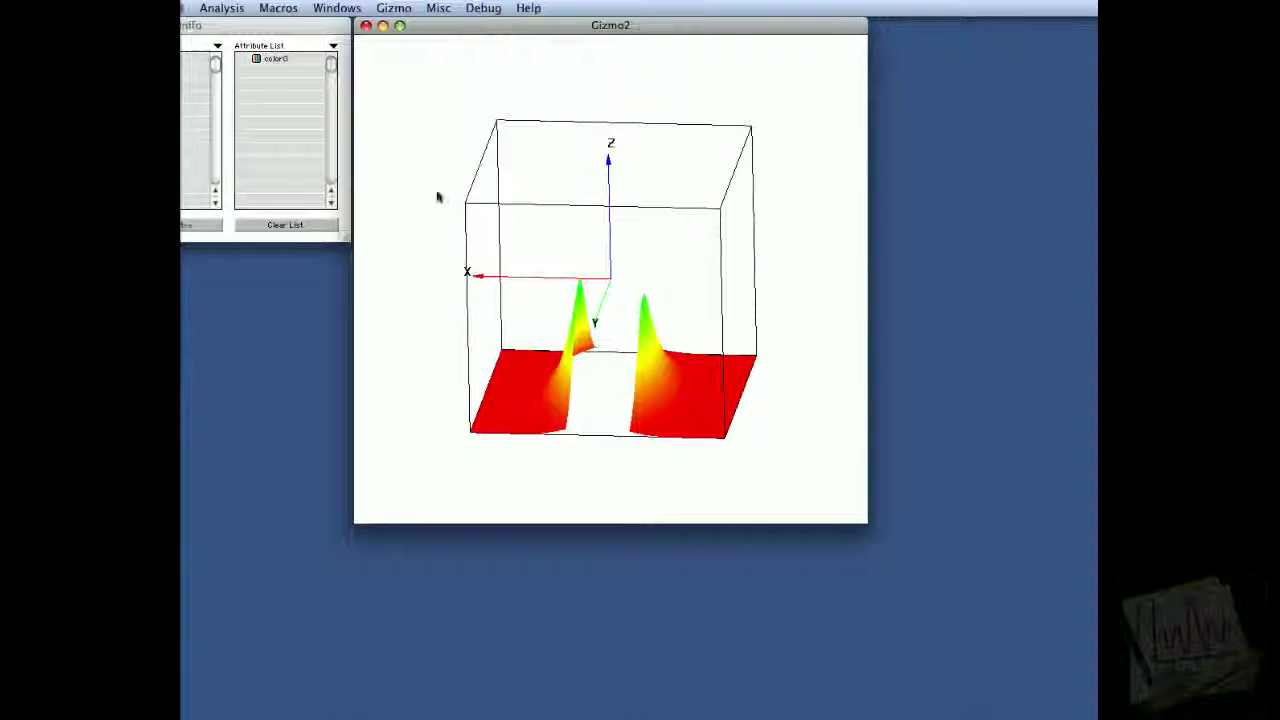
# Step: Add sphere0 from the Object List after disable1 and rotate the plot to view it
pyautogui.click(271, 94)
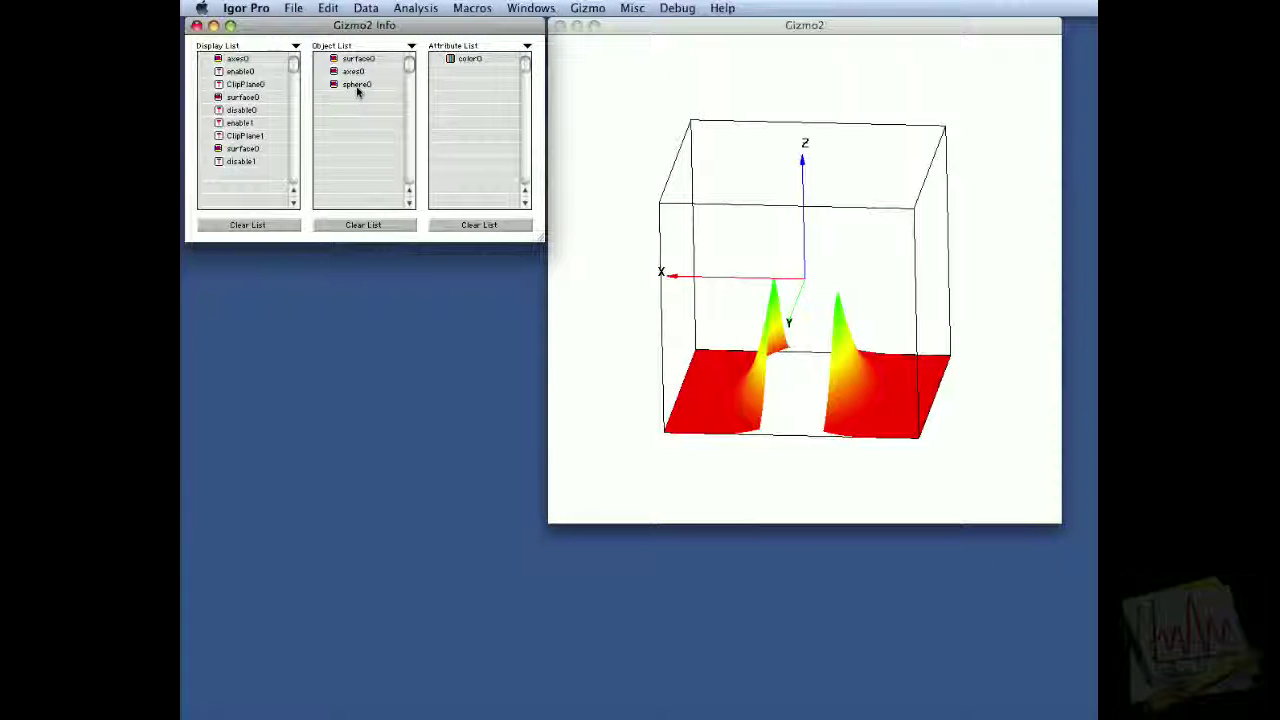
pyautogui.moveTo(271, 182); pyautogui.dragTo(271, 182)
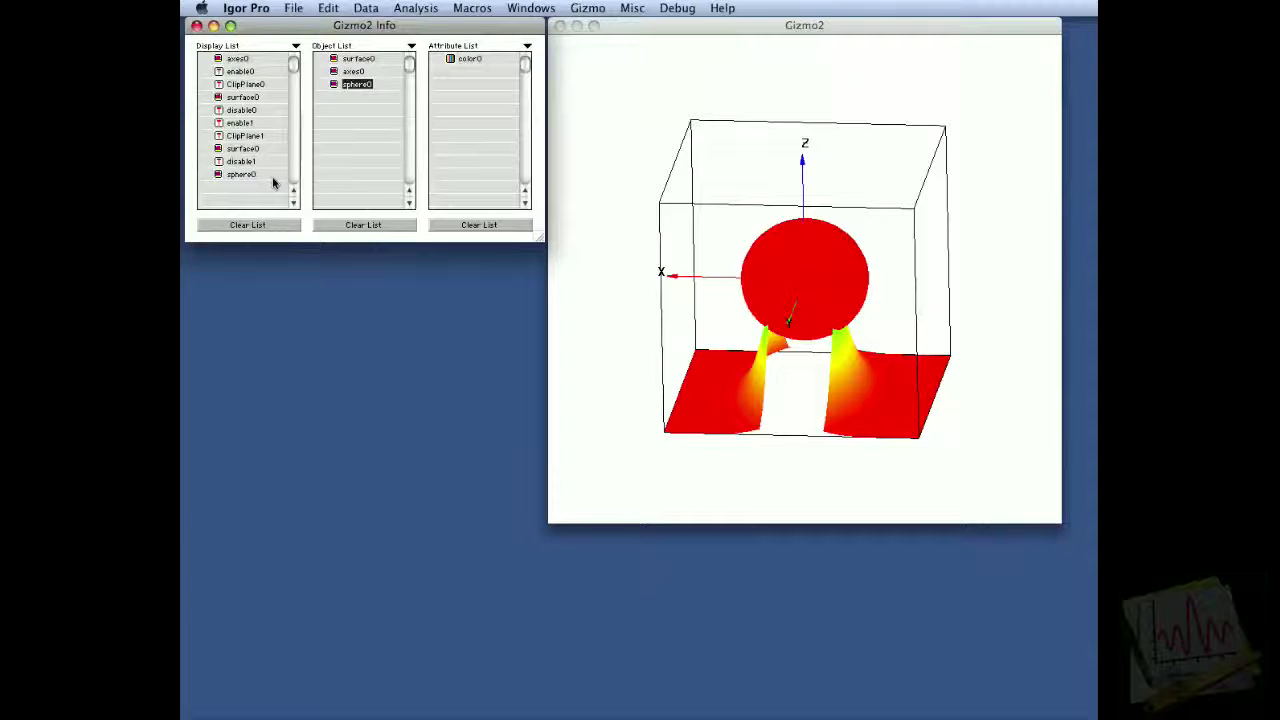
pyautogui.moveTo(681, 313); pyautogui.dragTo(865, 347)
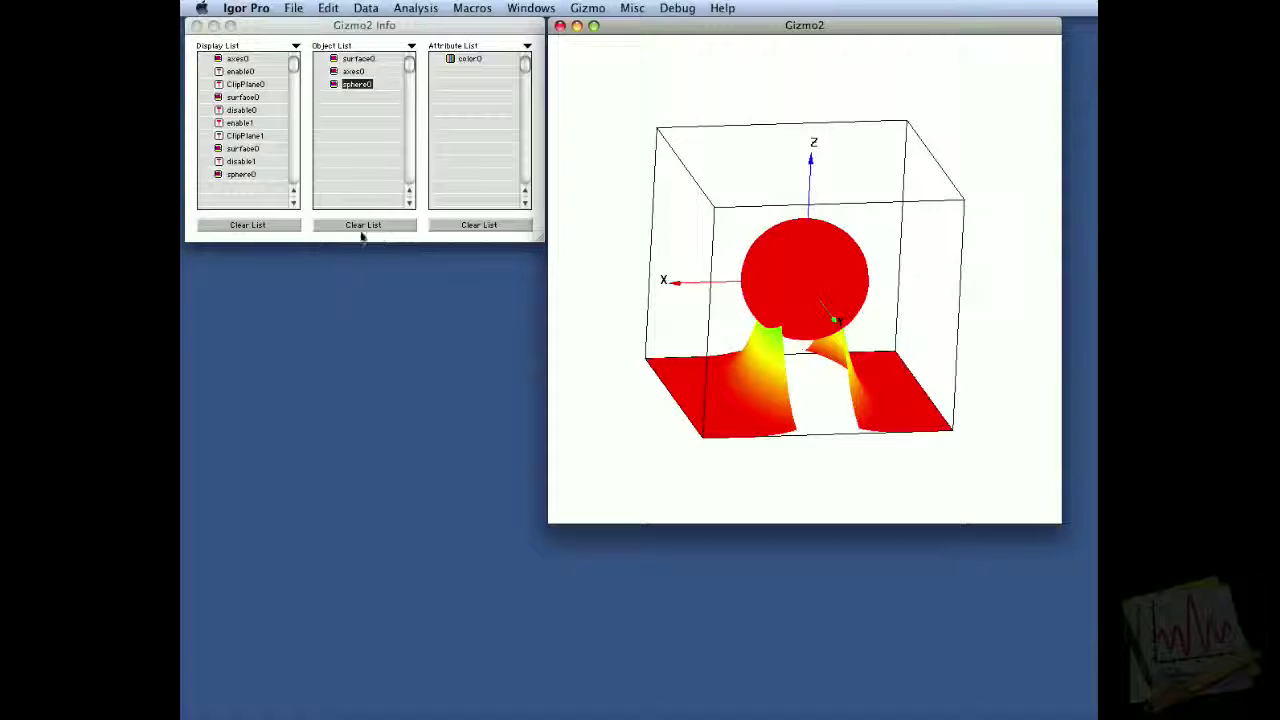
pyautogui.click(243, 177)
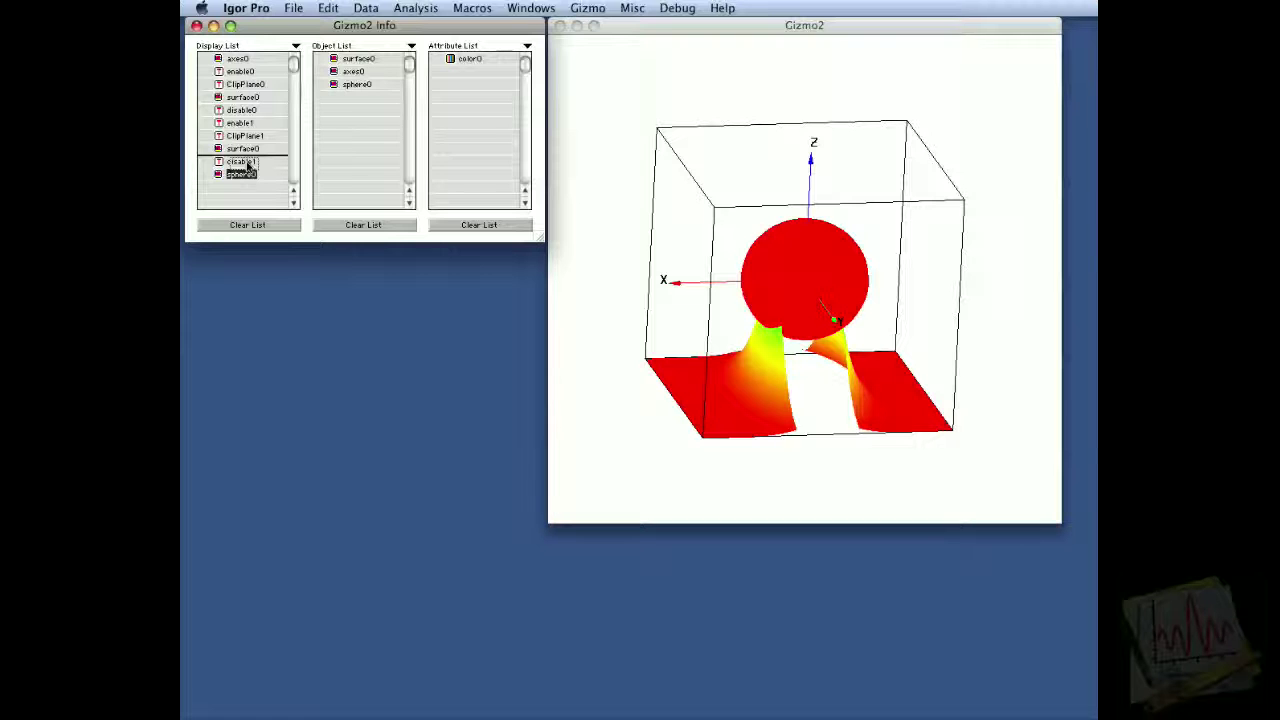
# Step: Rotate Gizmo2 to inspect the red sphere clipped alongside the two Gaussian pieces
pyautogui.click(775, 346)
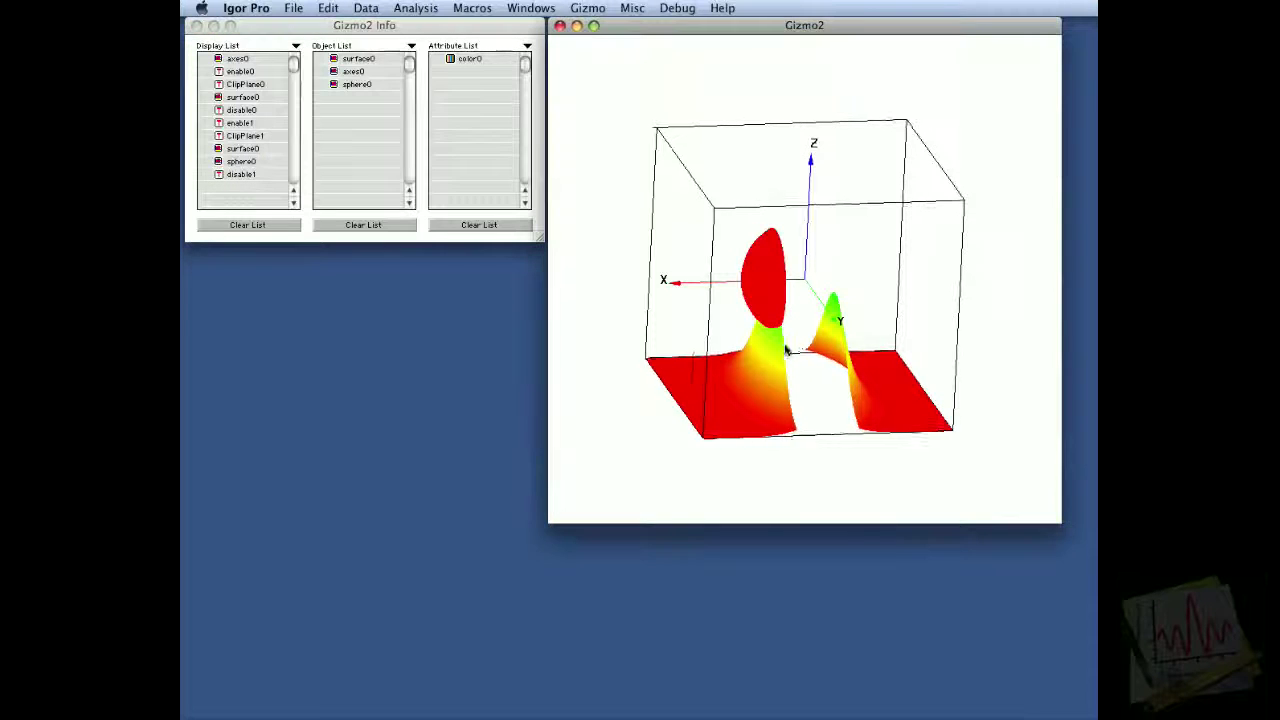
pyautogui.moveTo(775, 346); pyautogui.dragTo(715, 343)
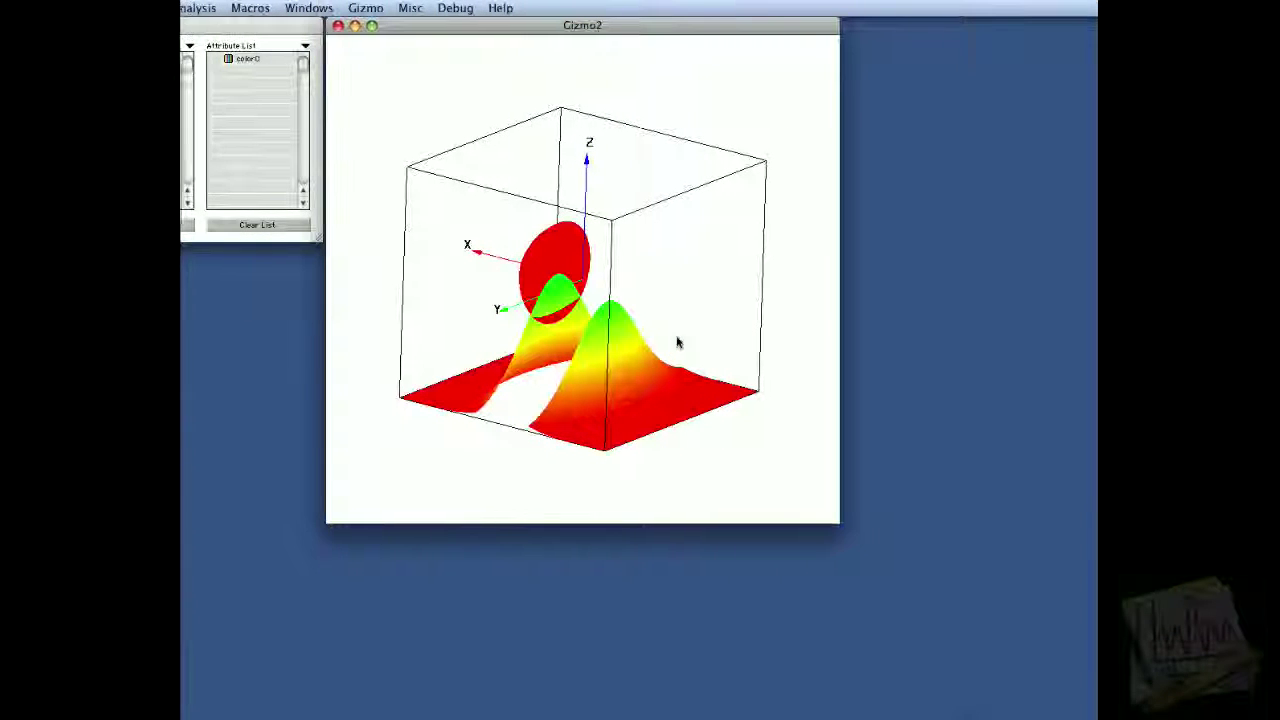